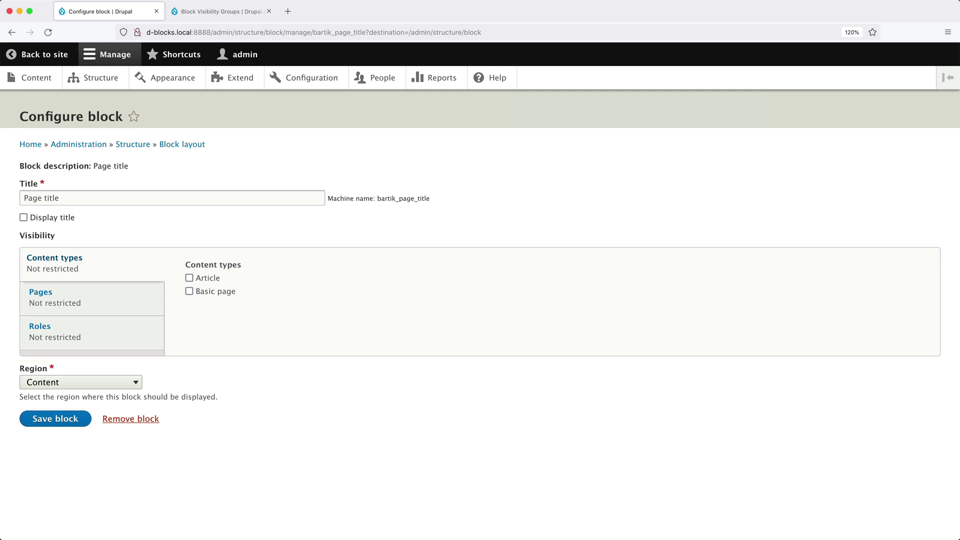
- Review the Page title block's Pages and Roles visibility settings and the Block Visibility Groups project page
left_click(129, 306)
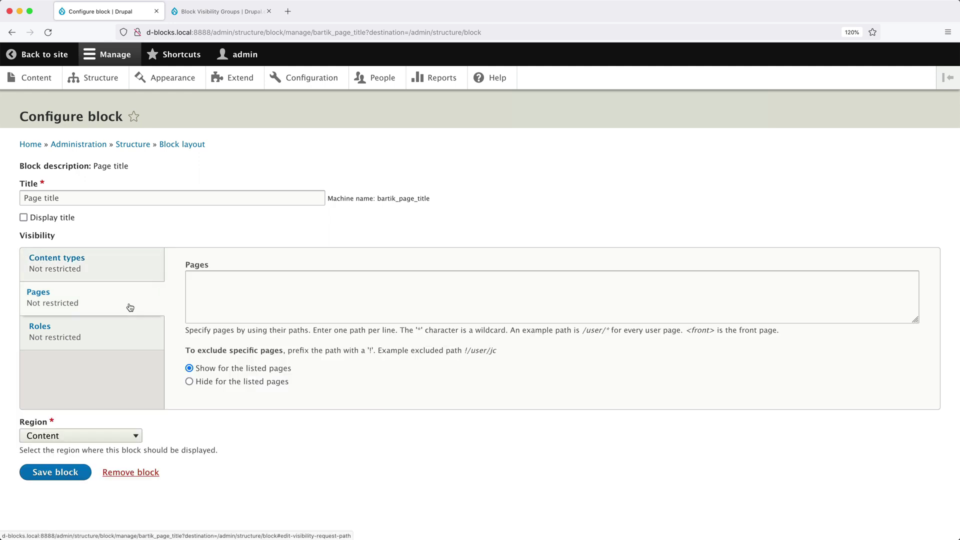
left_click(129, 340)
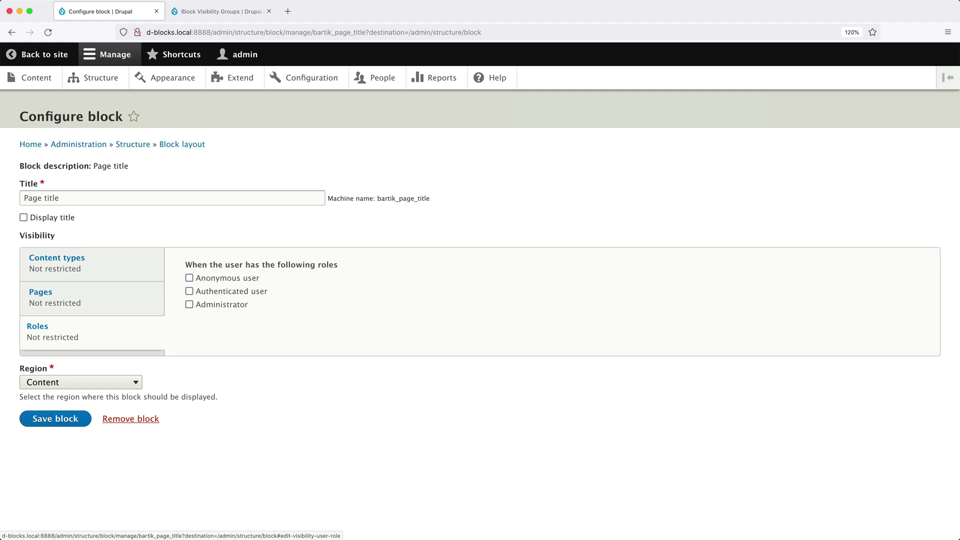
left_click(223, 11)
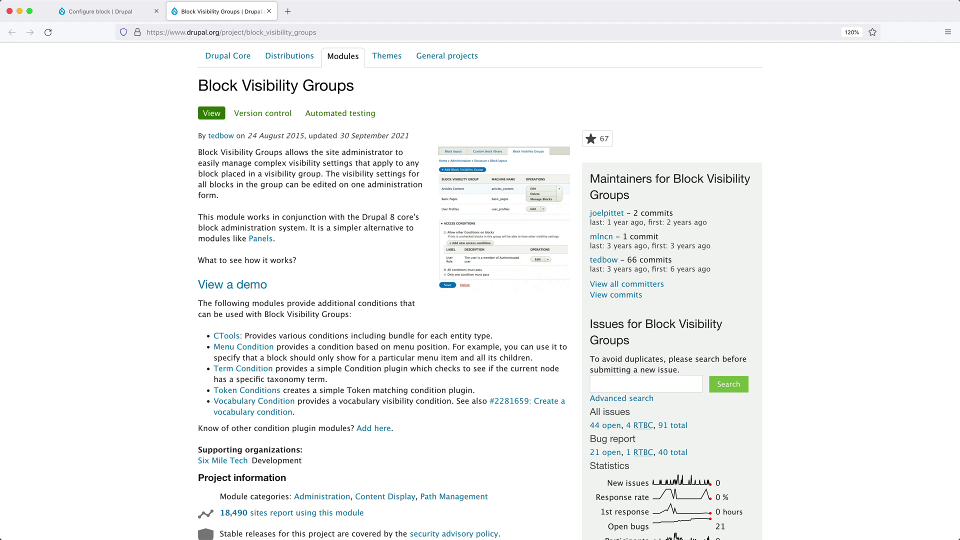
key("ctrl+shift+Tab")
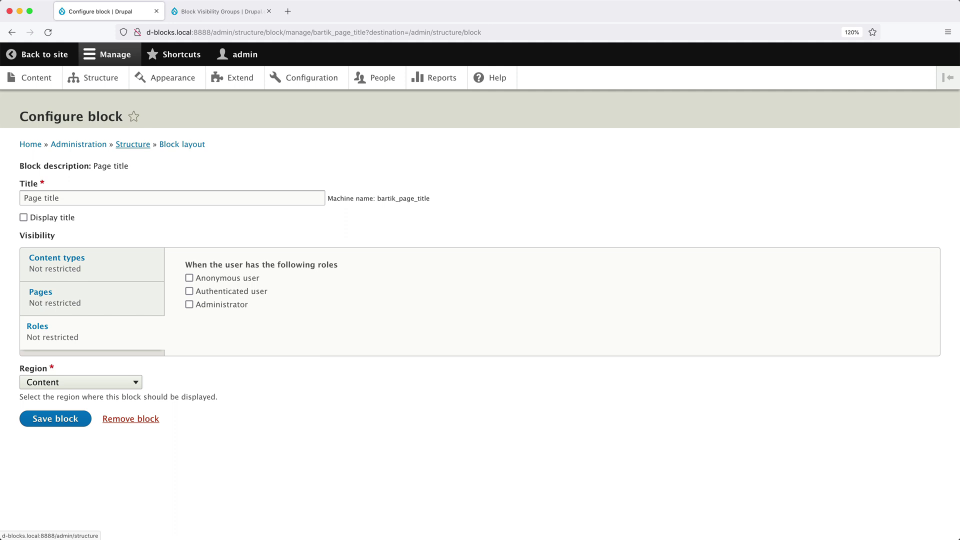
- Restrict the Page title block's visibility to the Article content type, the path /user/* and the Anonymous user role
left_click(124, 266)
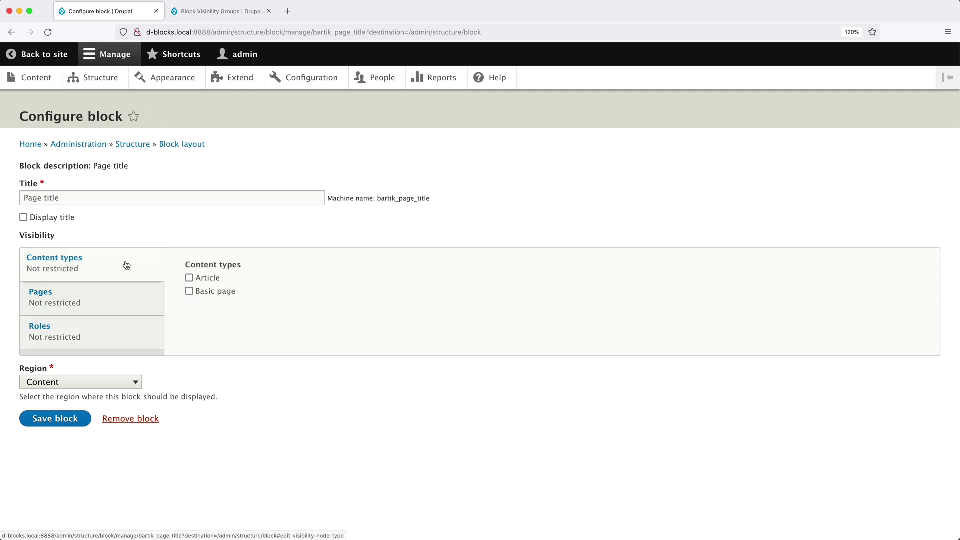
left_click(189, 278)
left_click(41, 292)
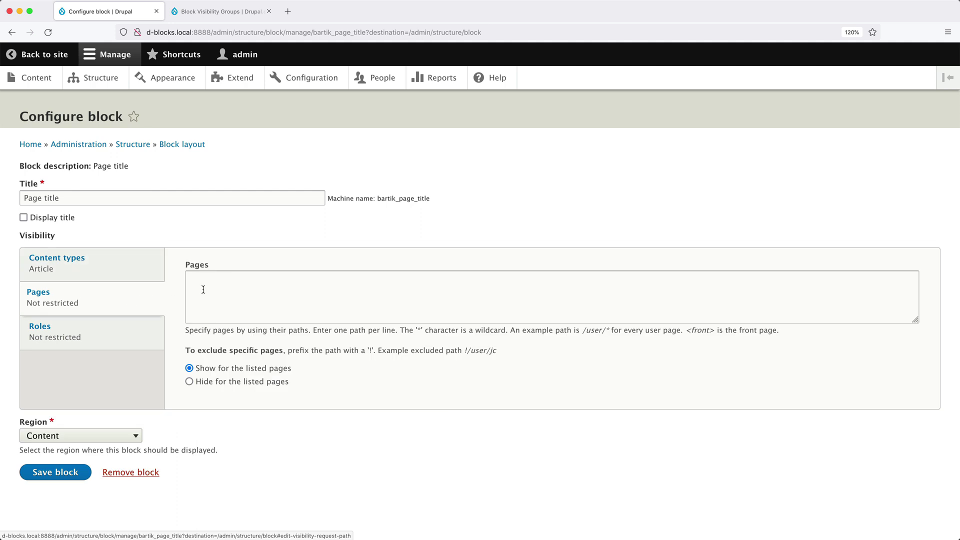
left_click(203, 289)
type("/u")
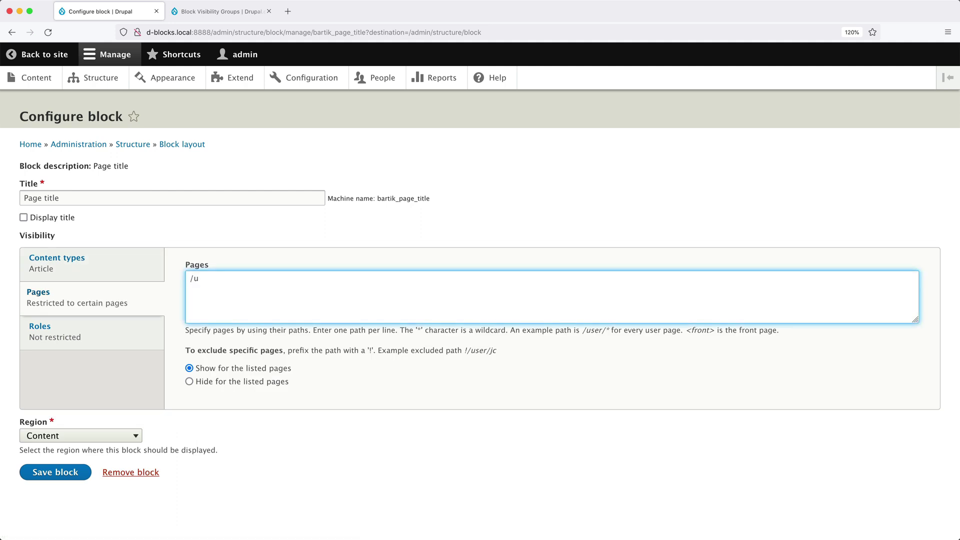
type("ser/*")
left_click(141, 332)
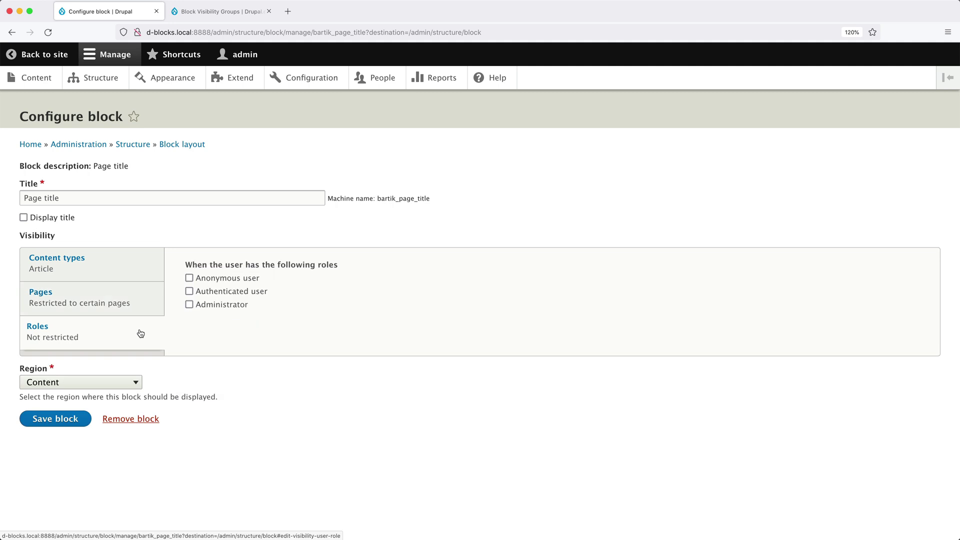
left_click(208, 278)
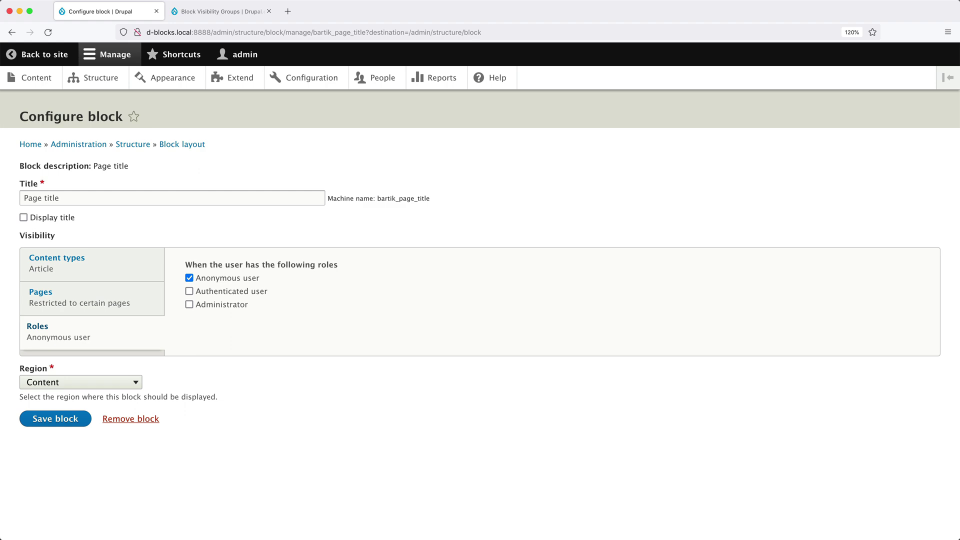
- Switch to the terminal and run composer require drupal/block_visibility_groups in the d-blocks project
key("super+Tab")
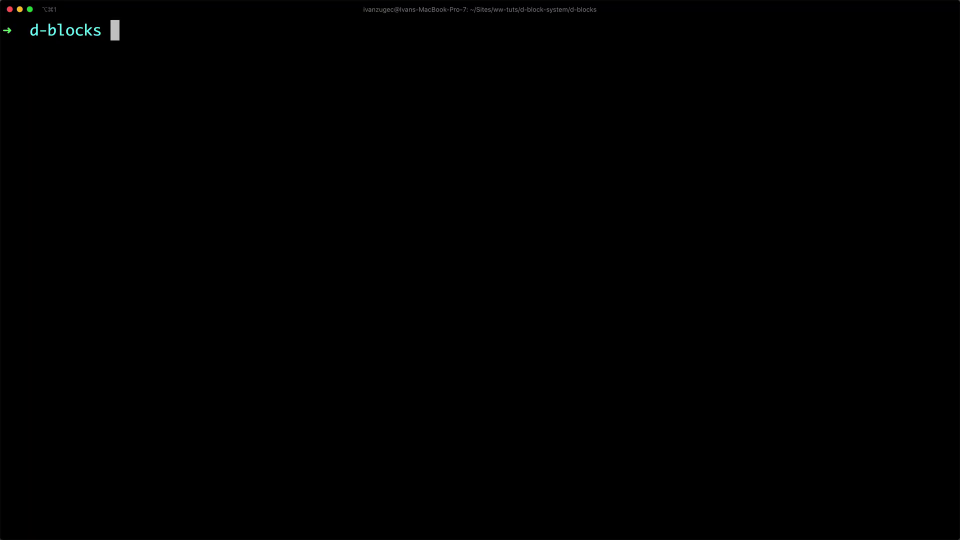
type("composer require drupal/block_visibility_groups")
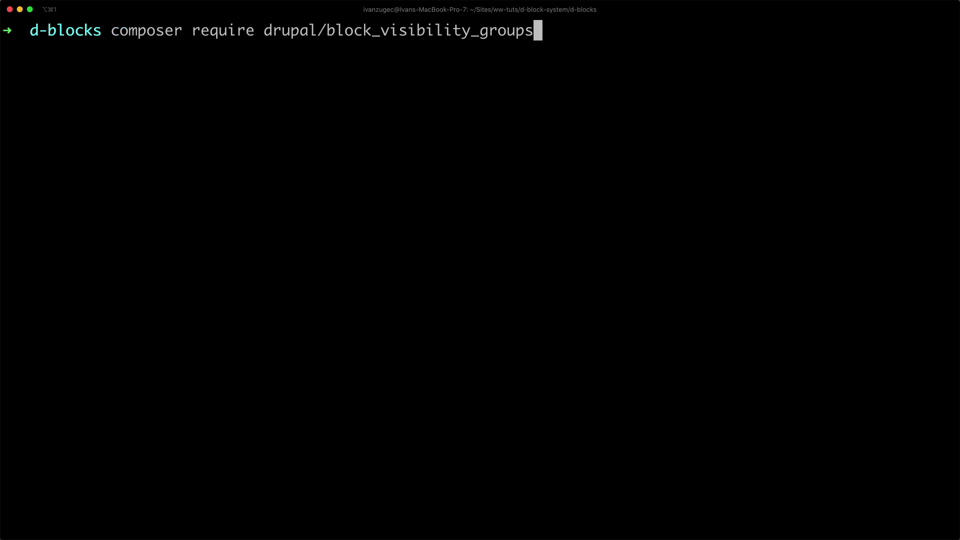
key("Return")
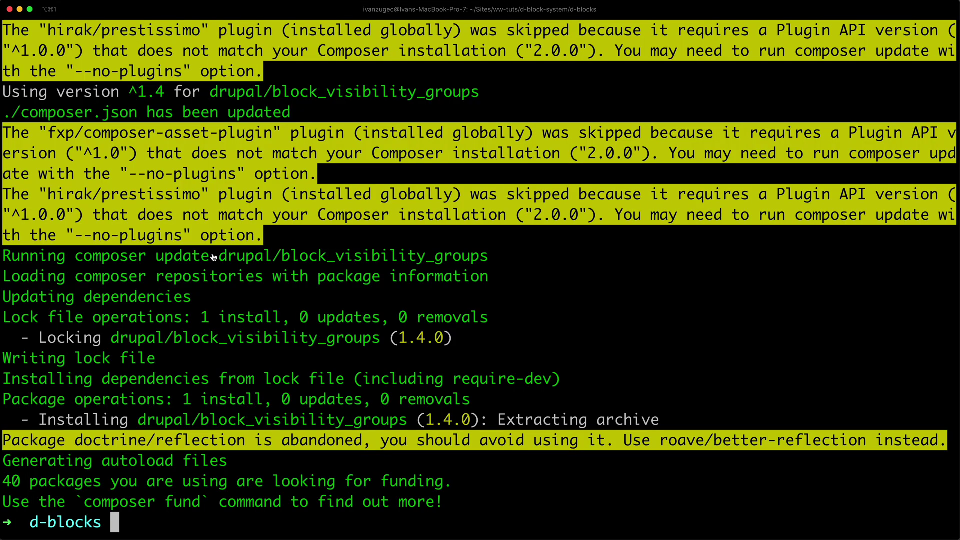
- Switch back to the Drupal site in the browser and install the Block Visibility Groups module
key("super+Tab")
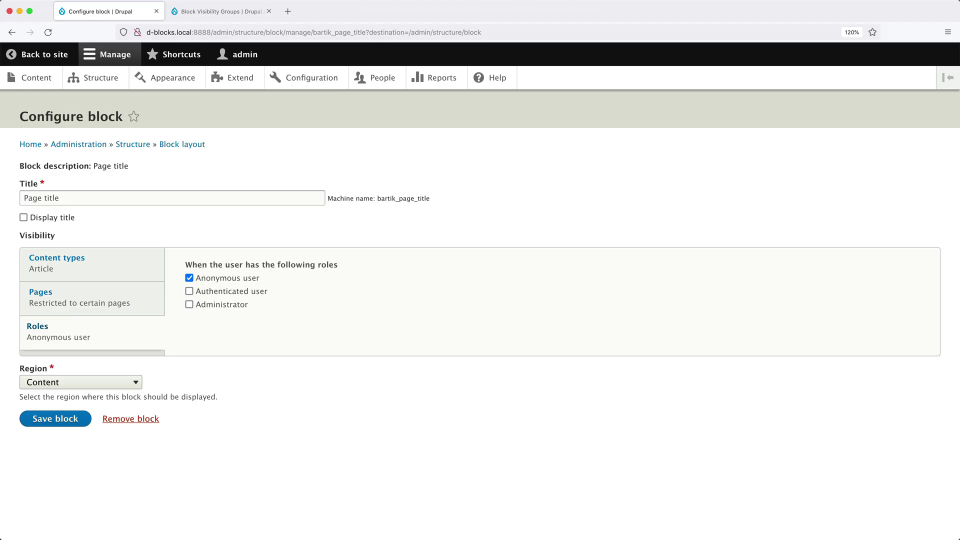
left_click(234, 76)
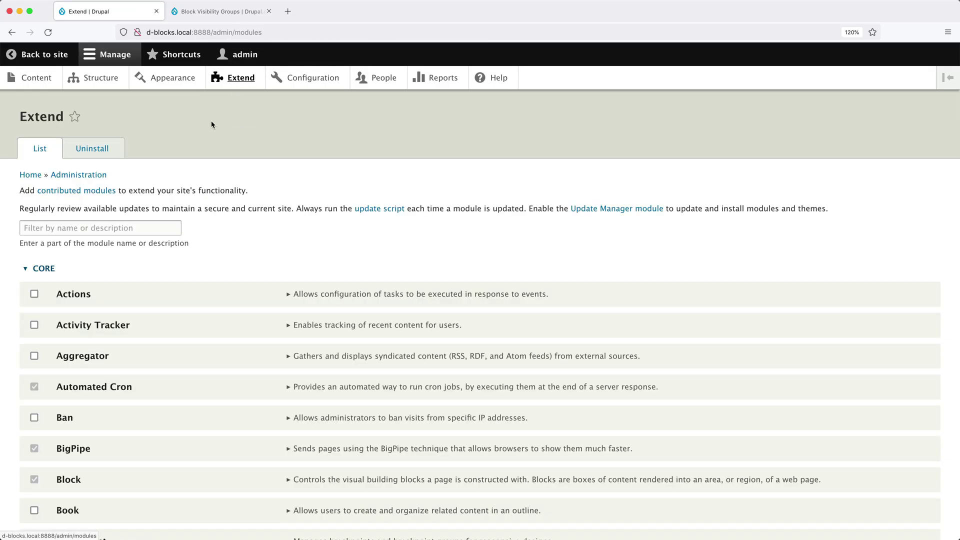
left_click(139, 223)
type("Block Visibility Groups")
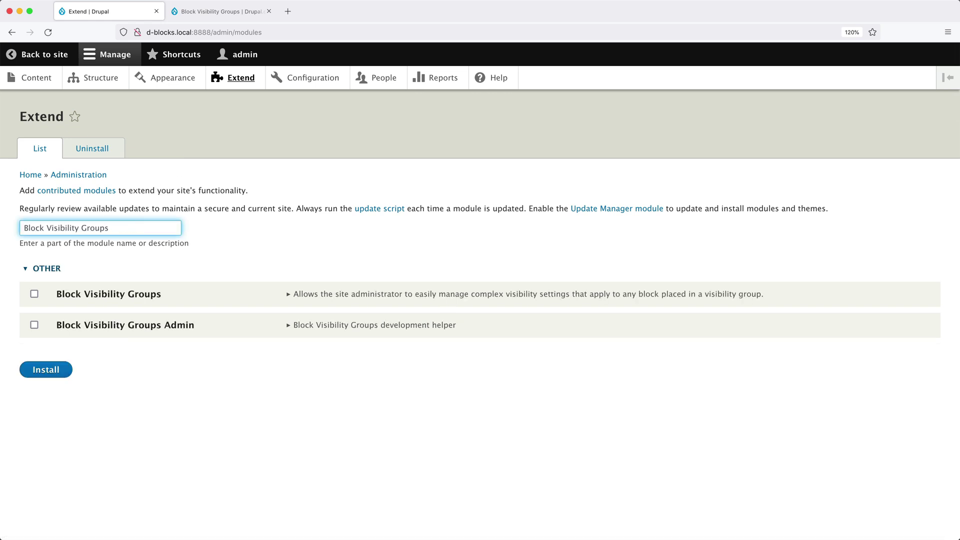
left_click(67, 294)
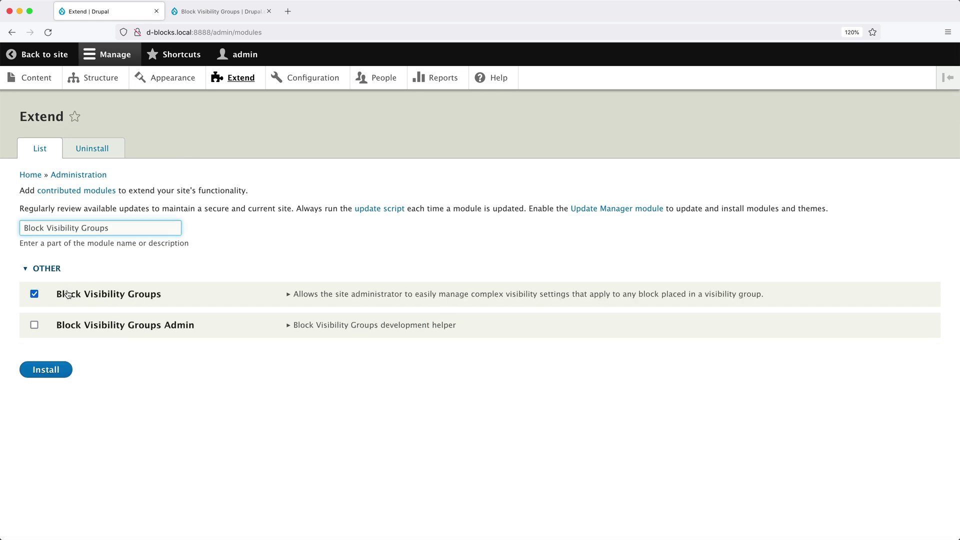
left_click(47, 369)
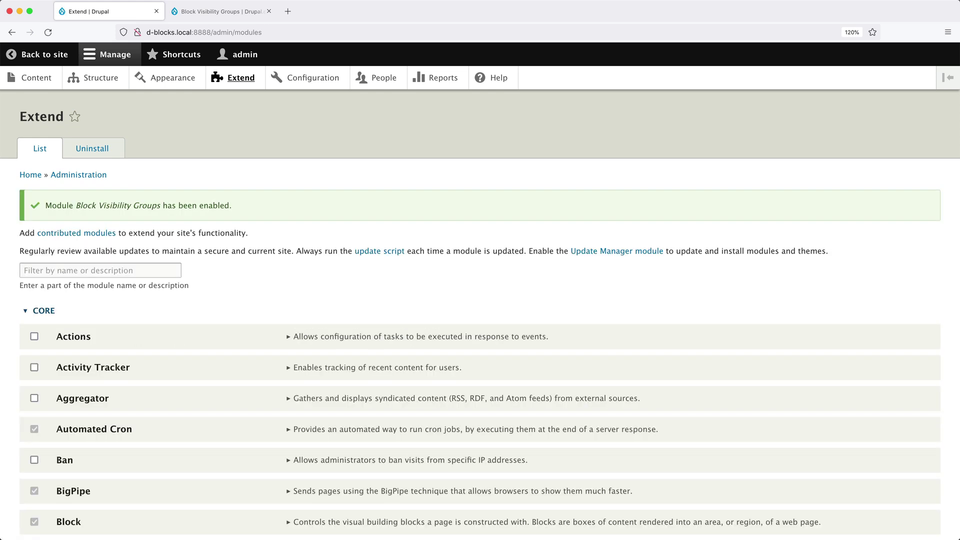
- Create and save a block visibility group labelled "Article + user" that requires only one condition to pass
left_click(101, 81)
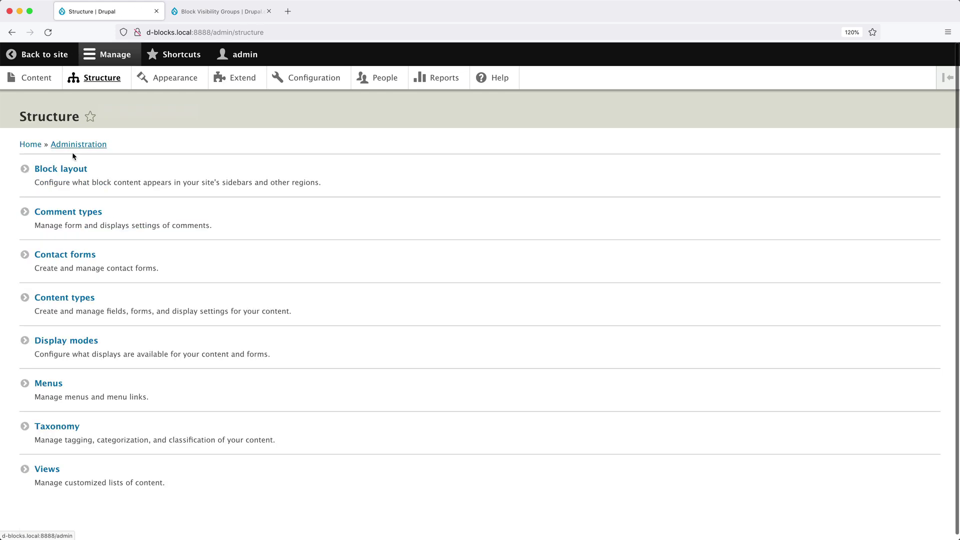
left_click(71, 167)
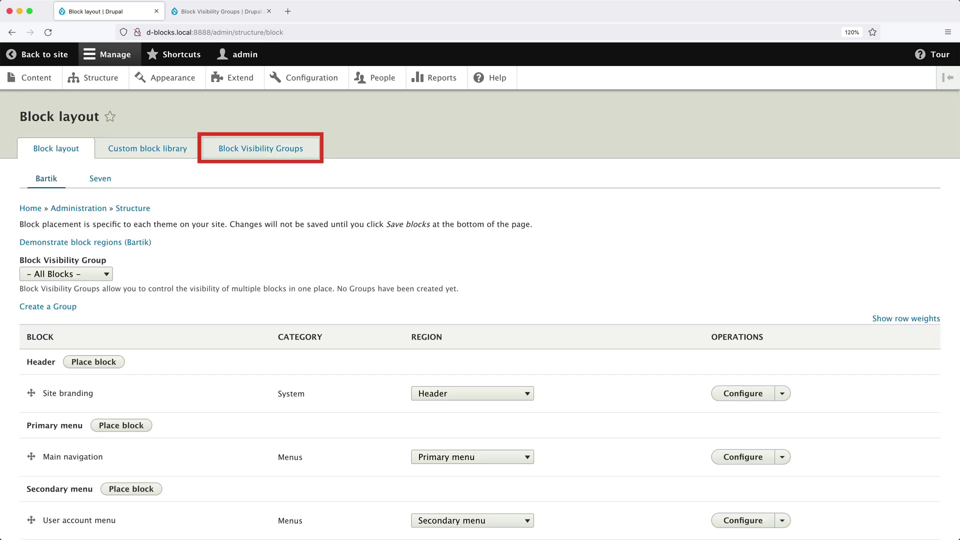
left_click(224, 150)
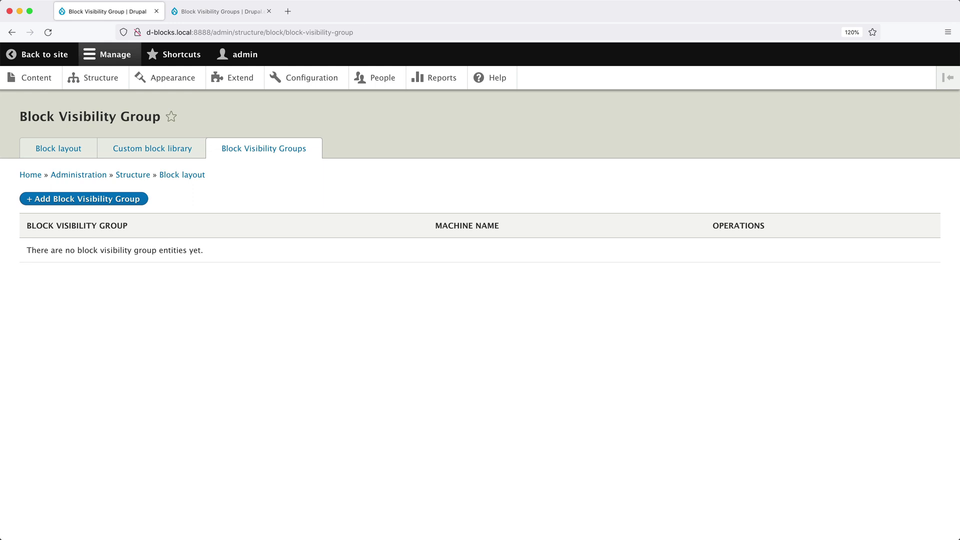
left_click(125, 199)
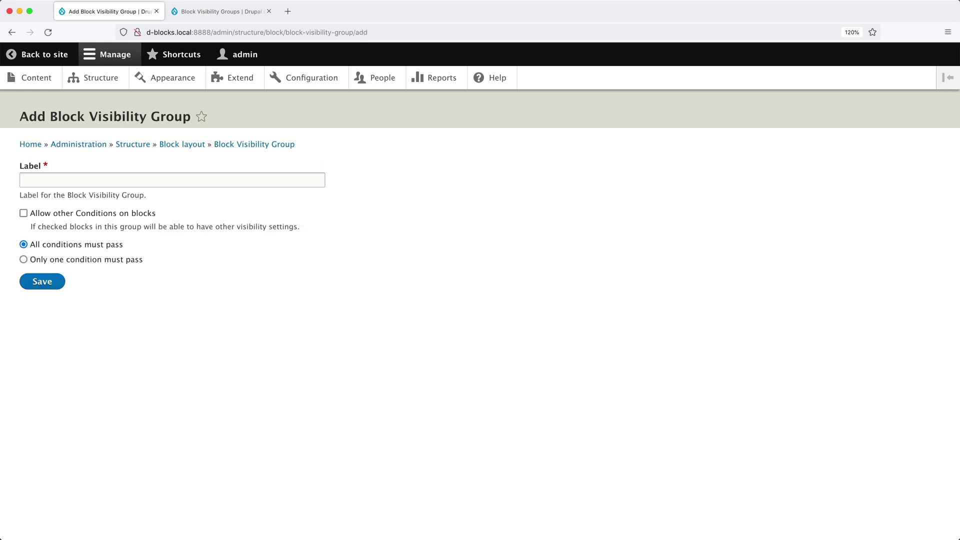
left_click(142, 181)
type("Articl")
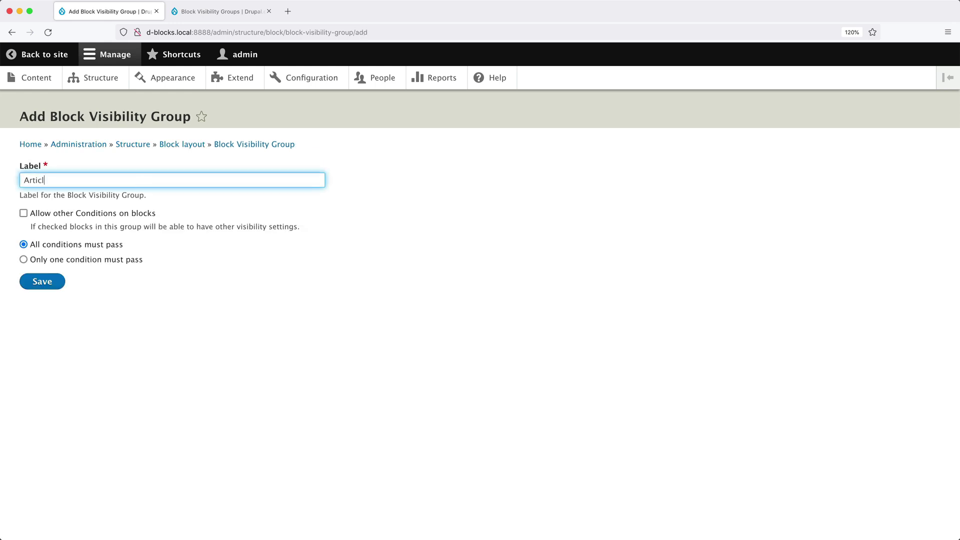
type("e + user")
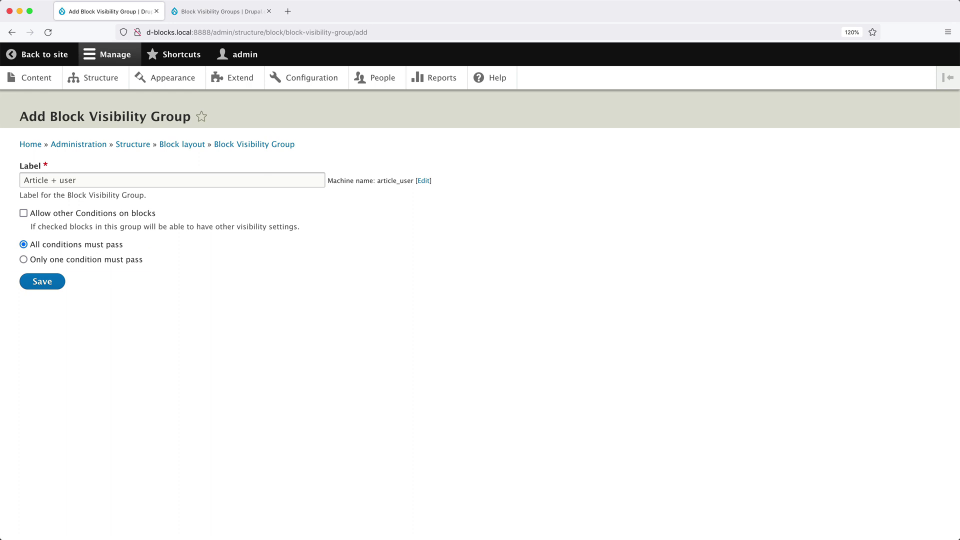
left_click(124, 260)
left_click(56, 282)
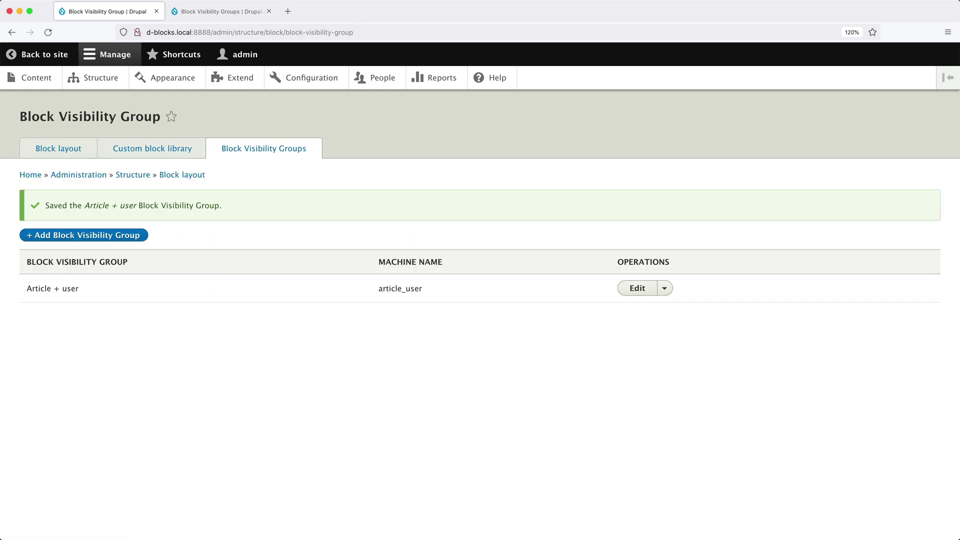
- Add a Node Bundle condition for the Article node type to the "Article + user" group
left_click(630, 286)
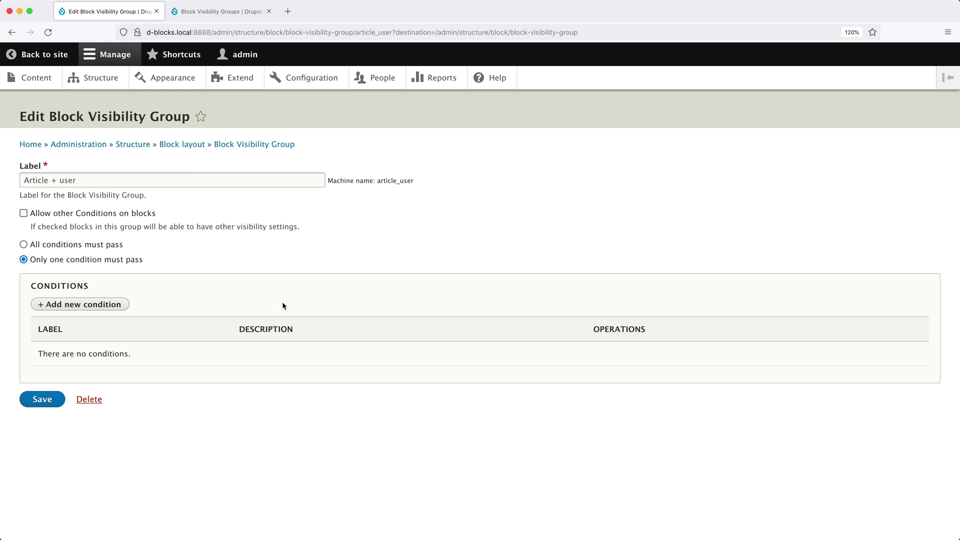
left_click(116, 306)
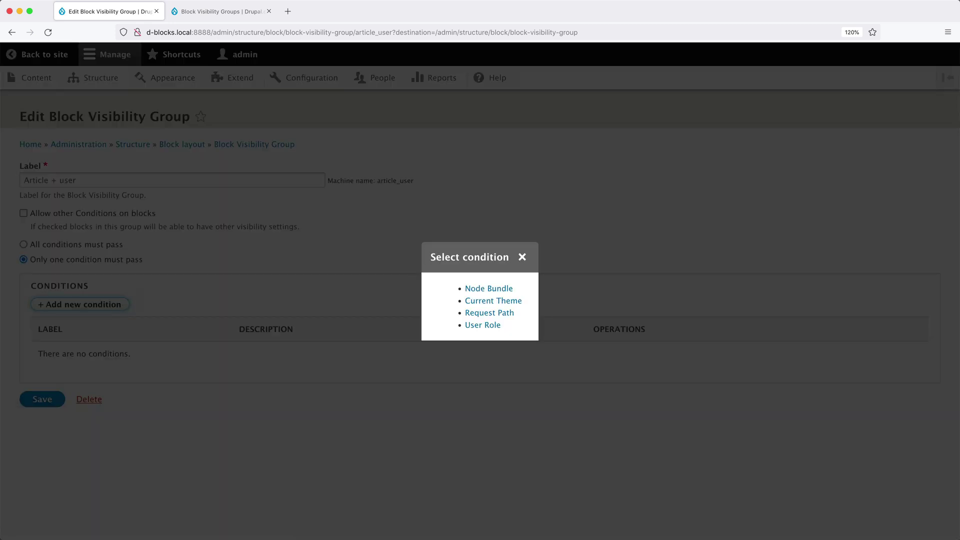
left_click(481, 289)
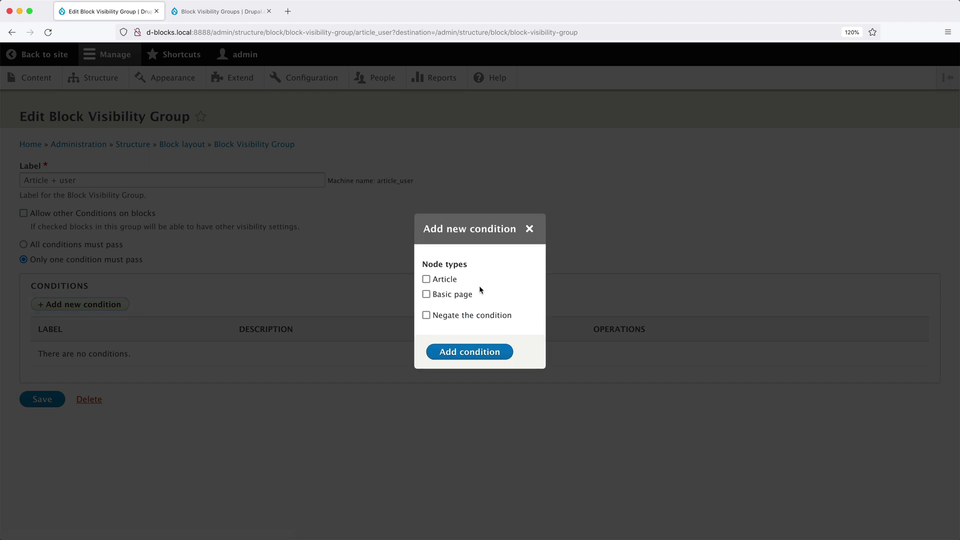
left_click(452, 280)
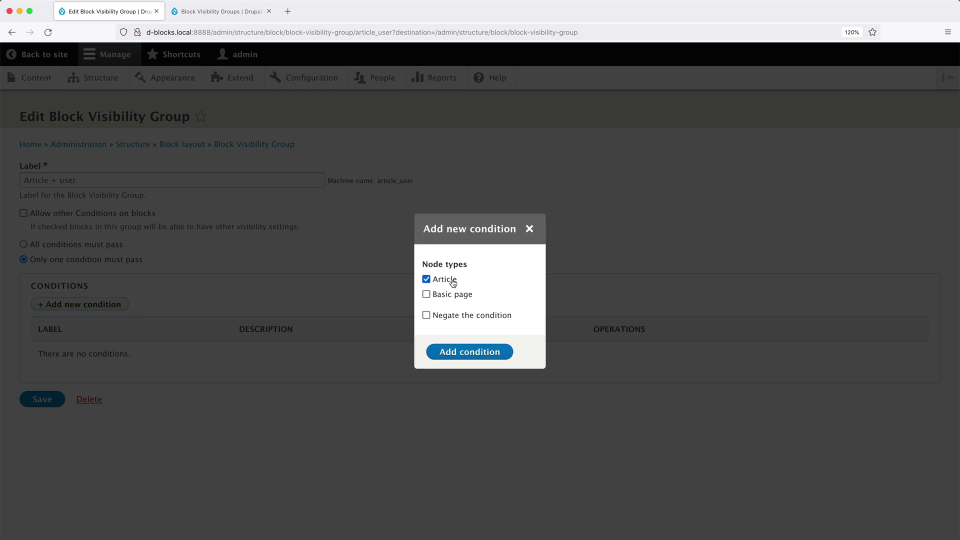
left_click(453, 351)
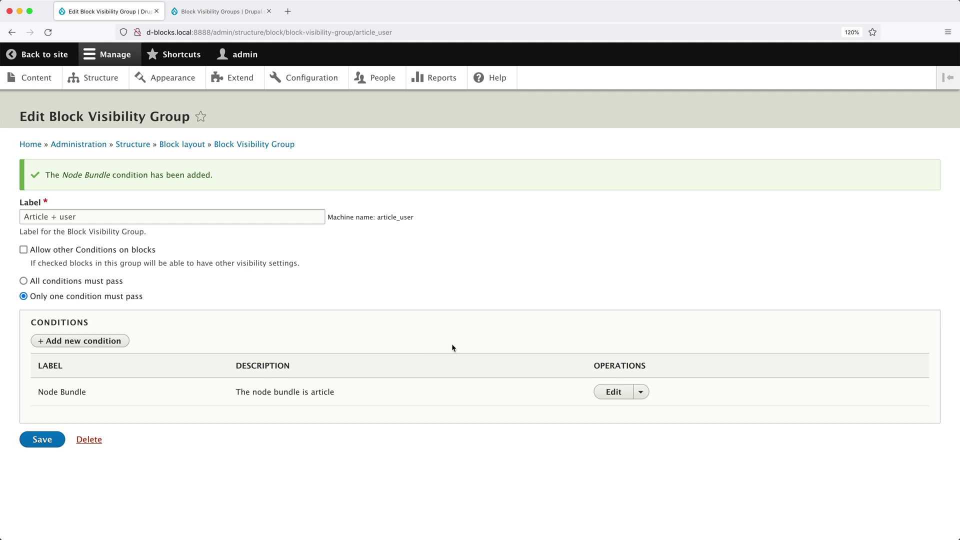
- Add a Request Path condition for /user/* to the "Article + user" group and save the group
left_click(114, 340)
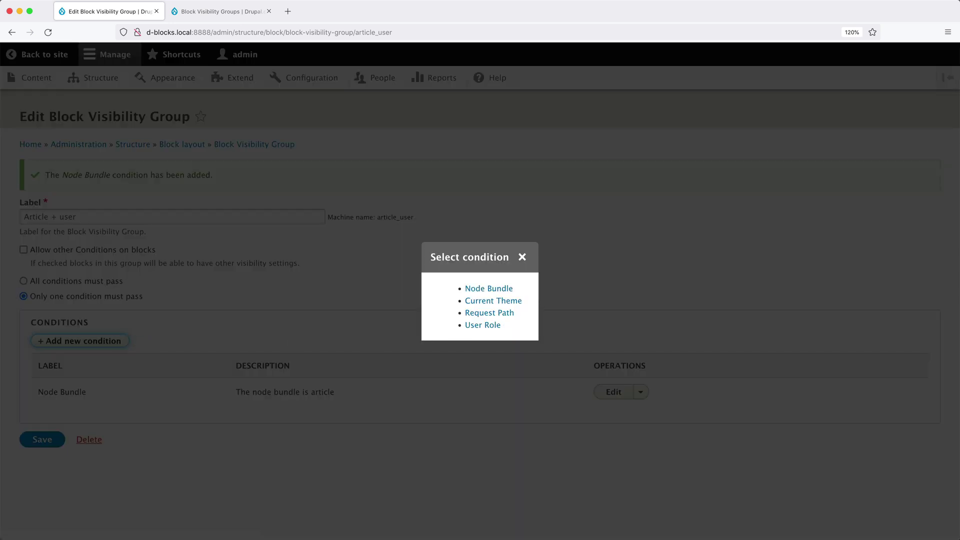
left_click(500, 315)
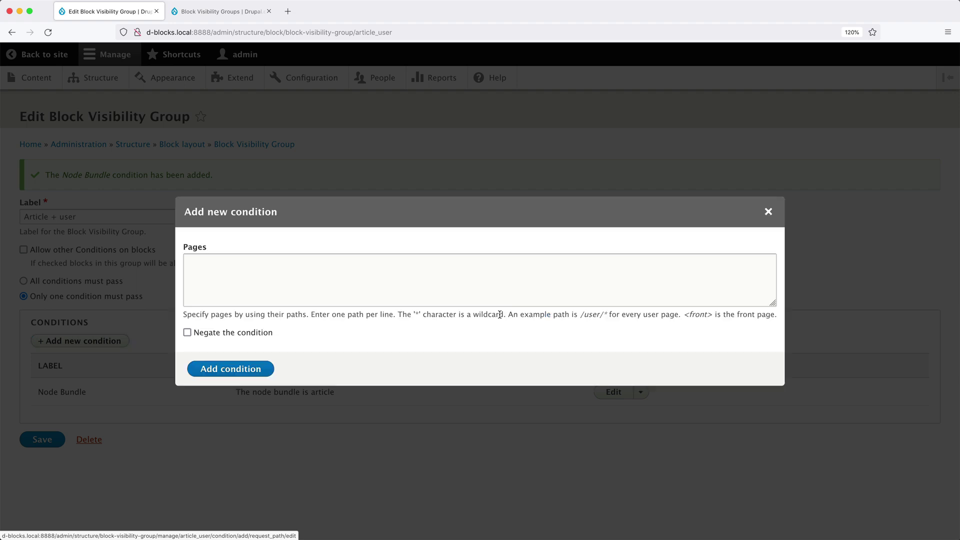
left_click(405, 300)
type("/user/")
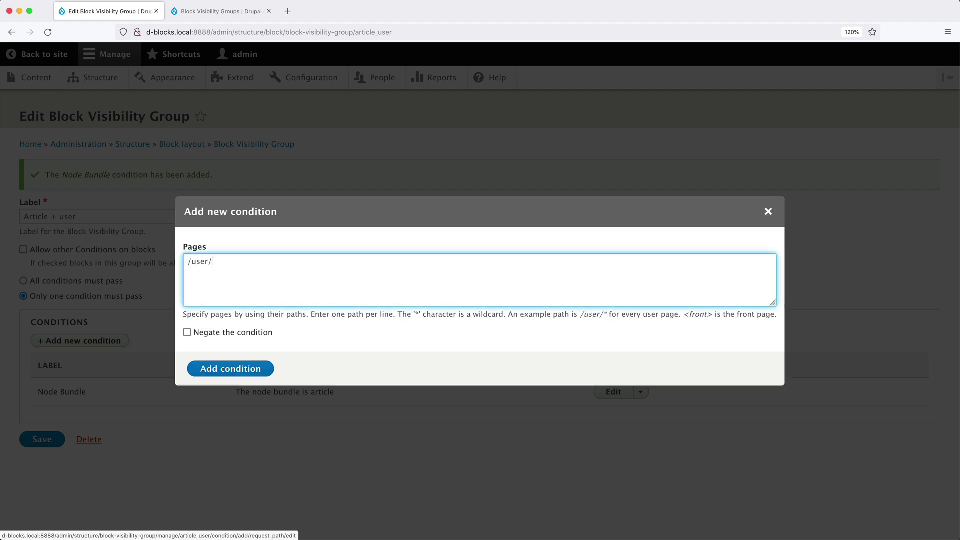
type("*")
left_click(260, 368)
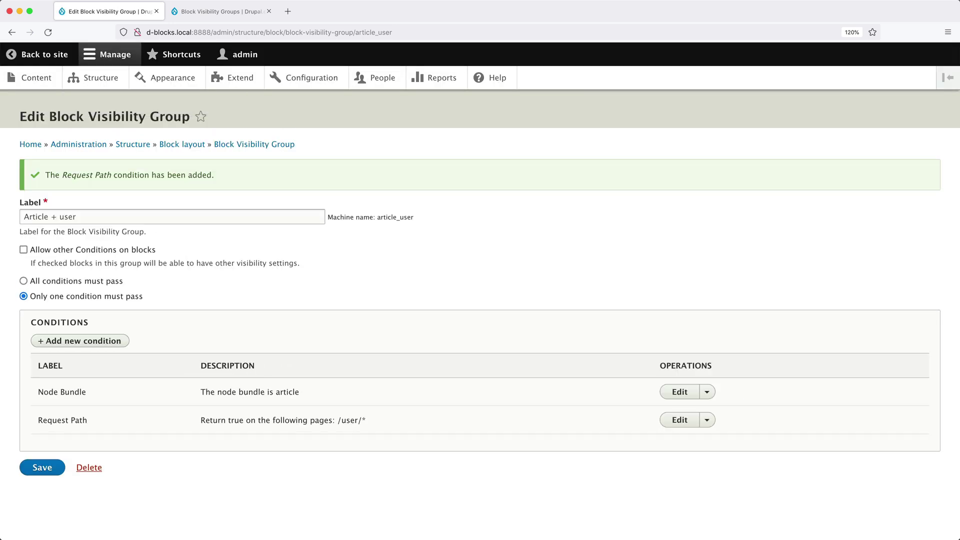
left_click(46, 466)
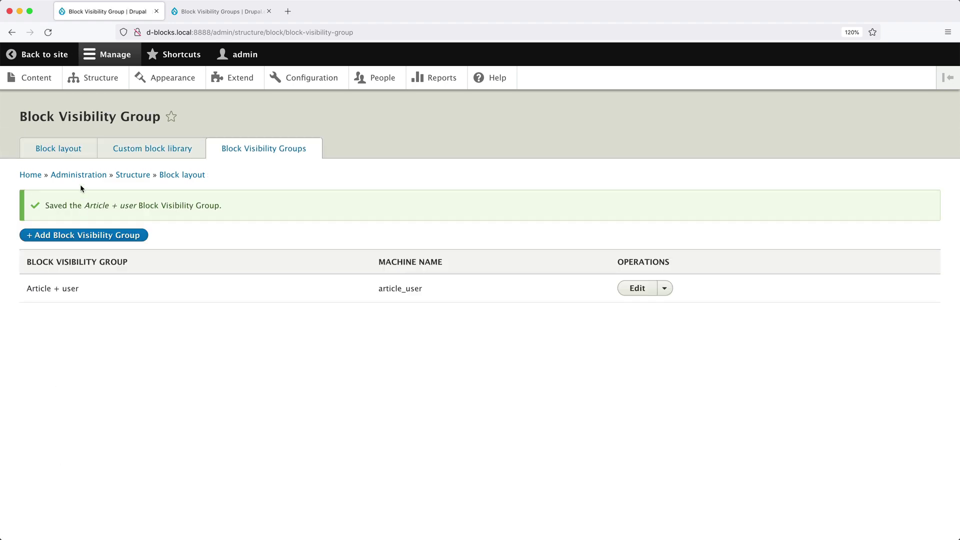
- Place the Powered by Drupal block in the Sidebar first region, assign it to the "Article + user" visibility group, and save it
left_click(76, 152)
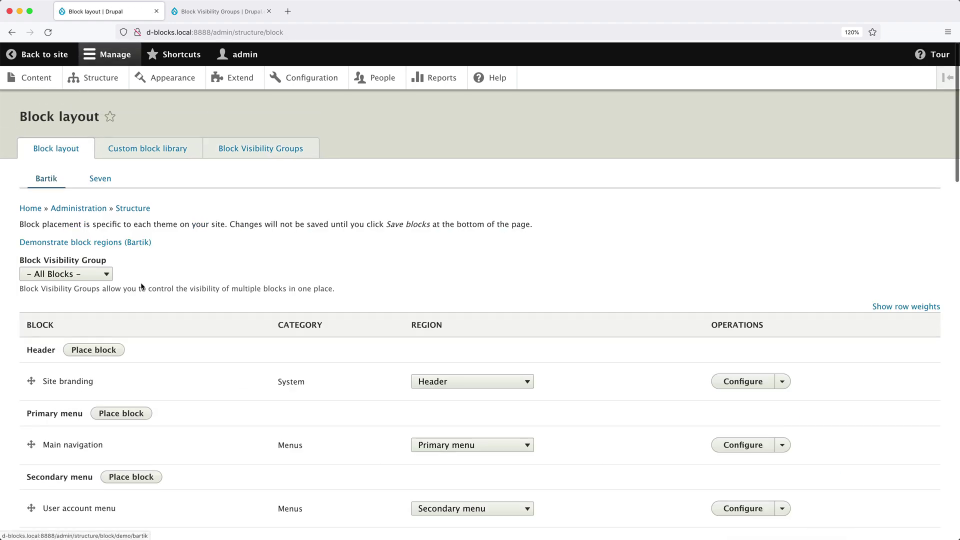
scroll(141, 287, "down", 14)
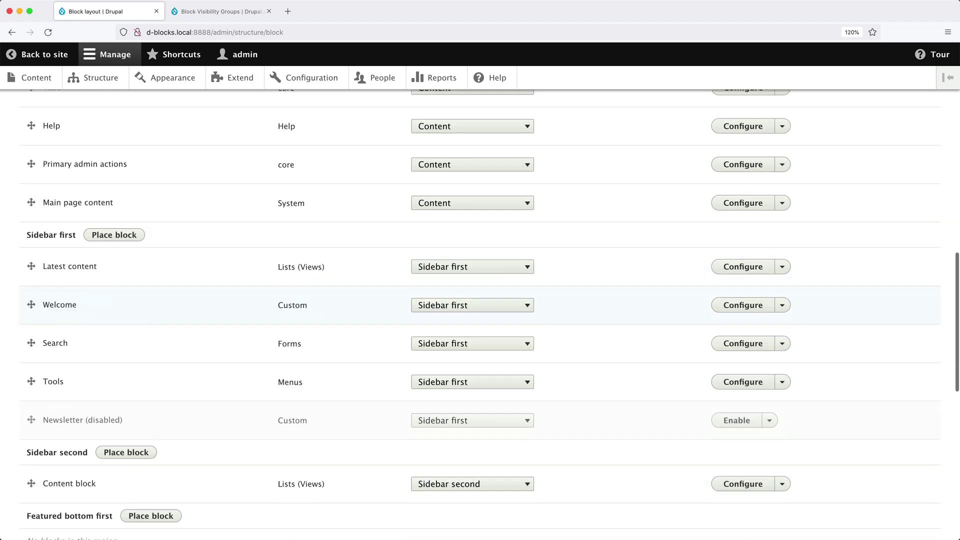
left_click(125, 237)
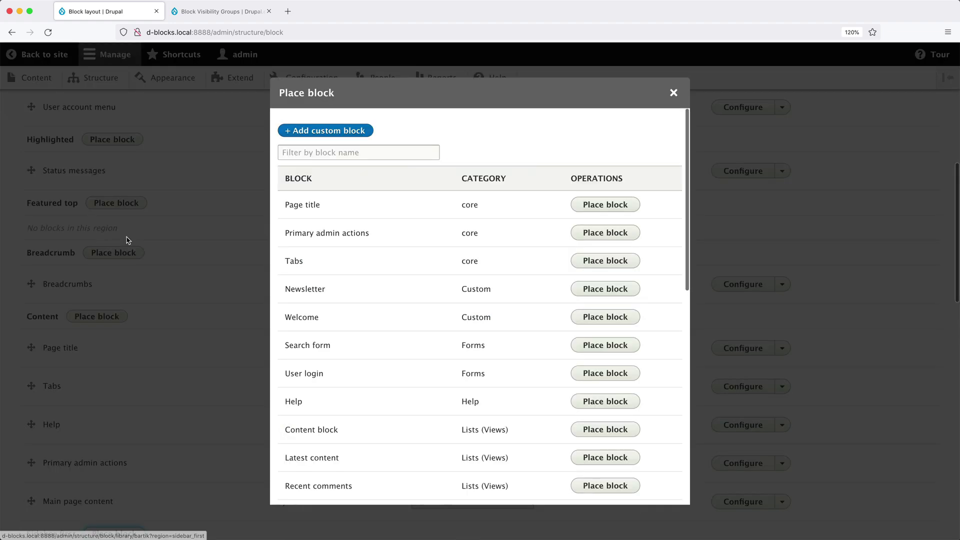
left_click(287, 156)
type("po")
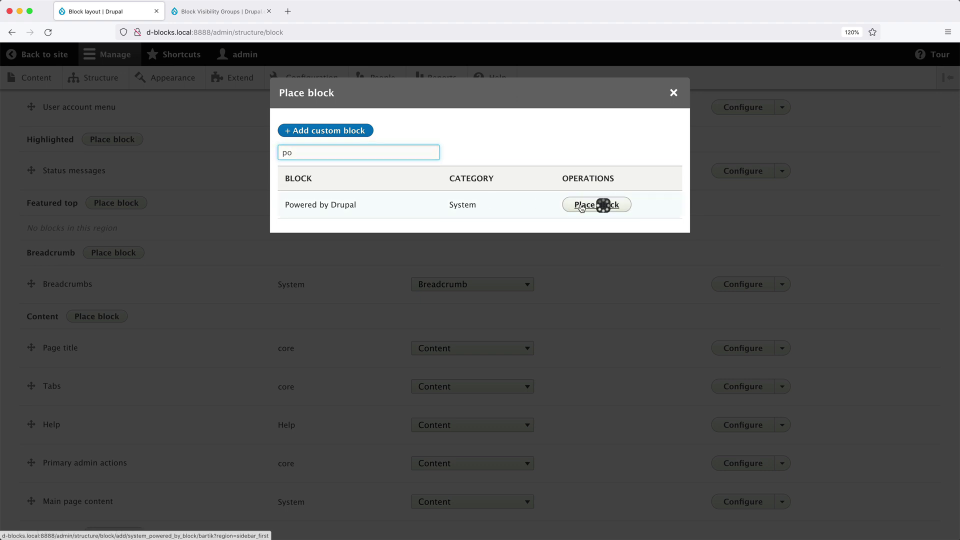
left_click(600, 205)
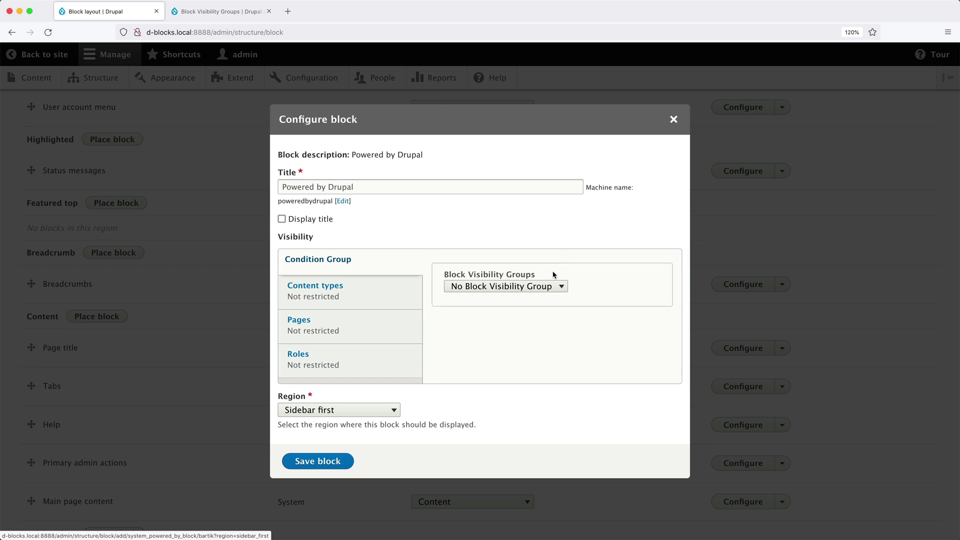
left_click(552, 287)
left_click(546, 302)
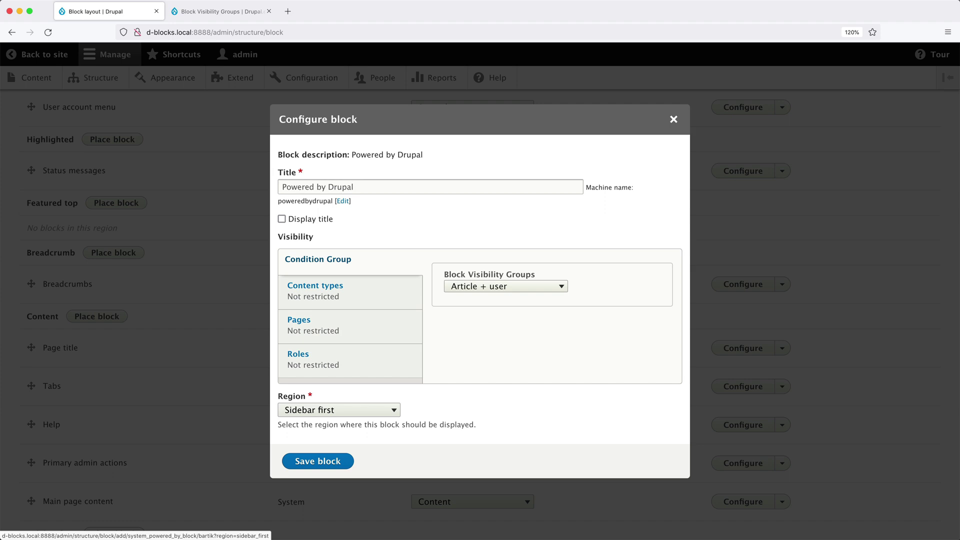
left_click(330, 461)
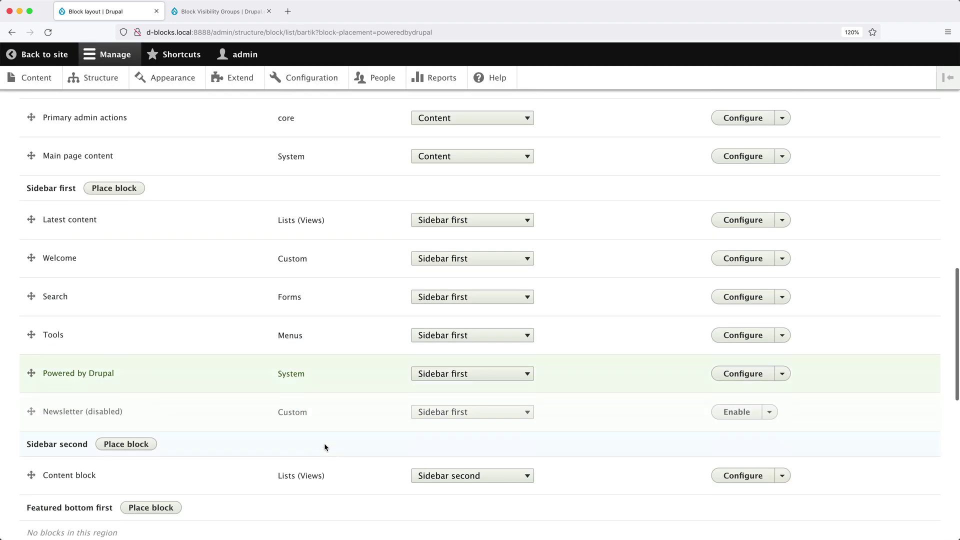
- Move the Powered by Drupal block to the start of the Sidebar first region and save the block layout
left_click_drag(32, 373, 39, 241)
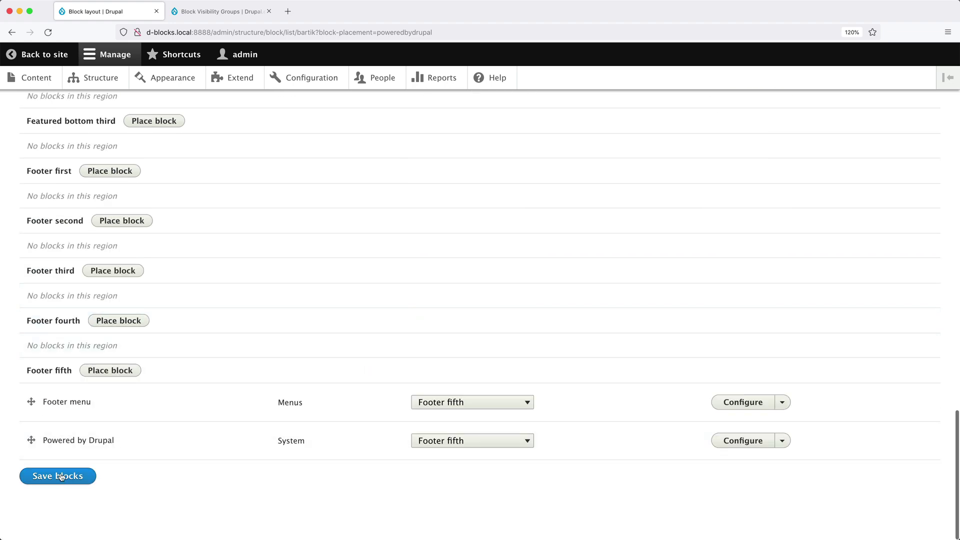
left_click(60, 476)
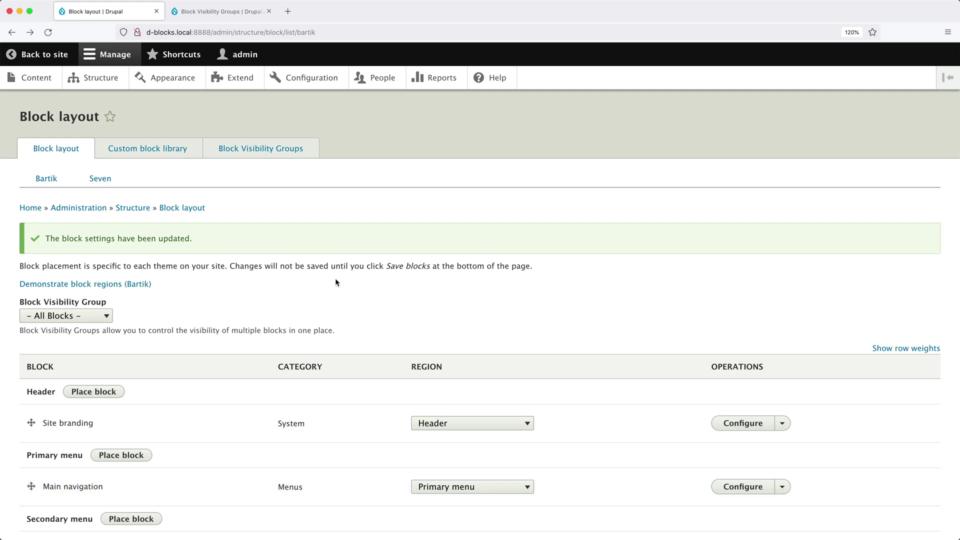
scroll(335, 278, "down", 15)
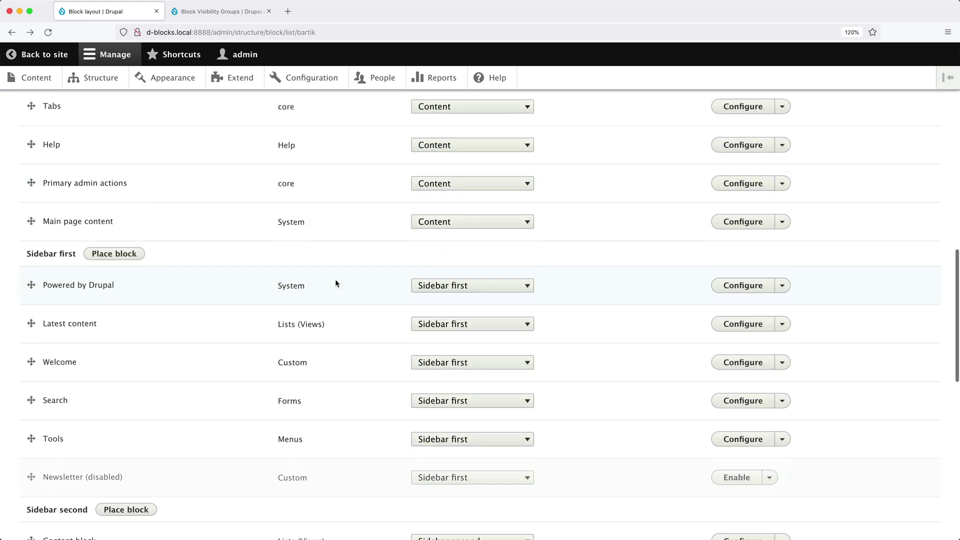
- Review the Powered by Drupal block's visibility configuration and the "Article + user" group's settings and conditions
left_click(740, 284)
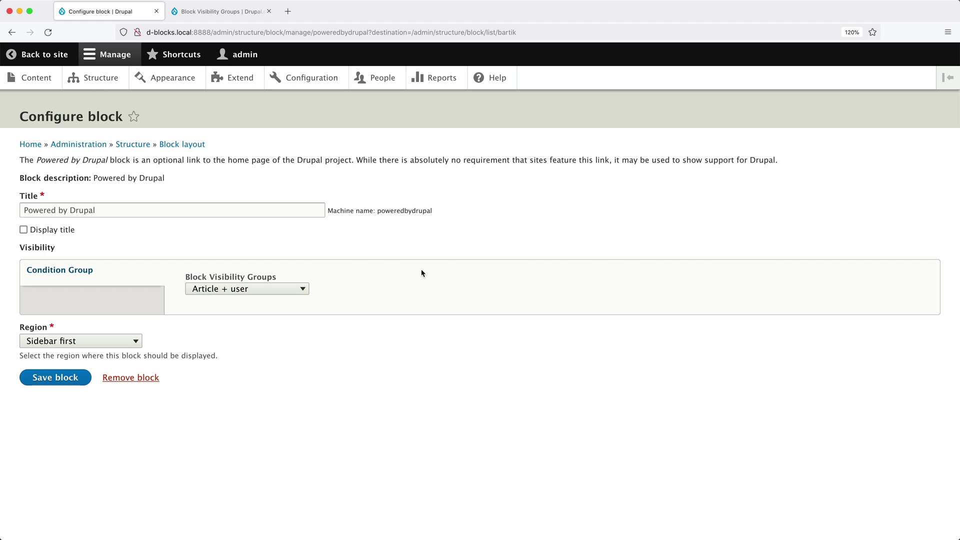
key("super+bracketleft")
scroll(414, 266, "up", 6)
scroll(411, 269, "up", 6)
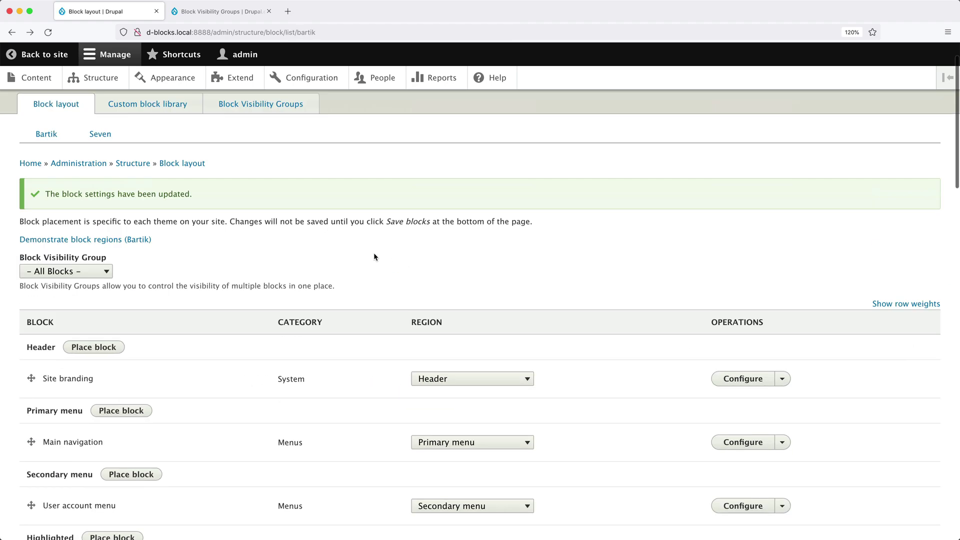
left_click(297, 116)
left_click(626, 252)
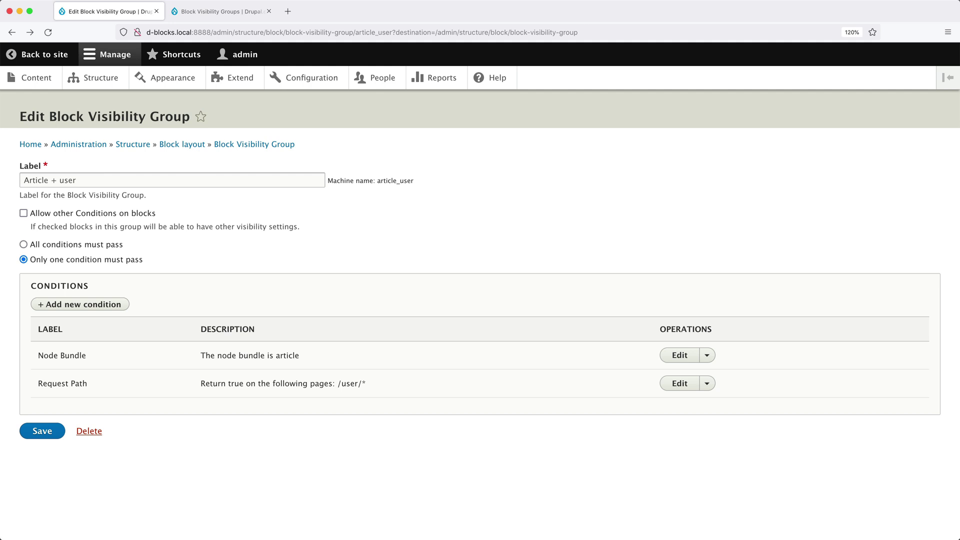
- Check whether the Powered by Drupal block appears on the site's home page, the "Latest article" page, and the user account page
left_click(40, 54)
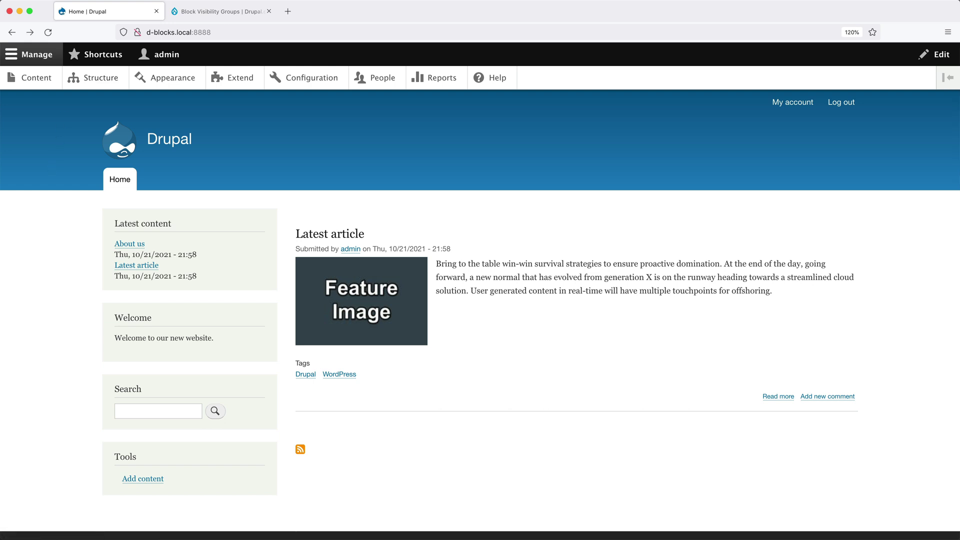
left_click(315, 233)
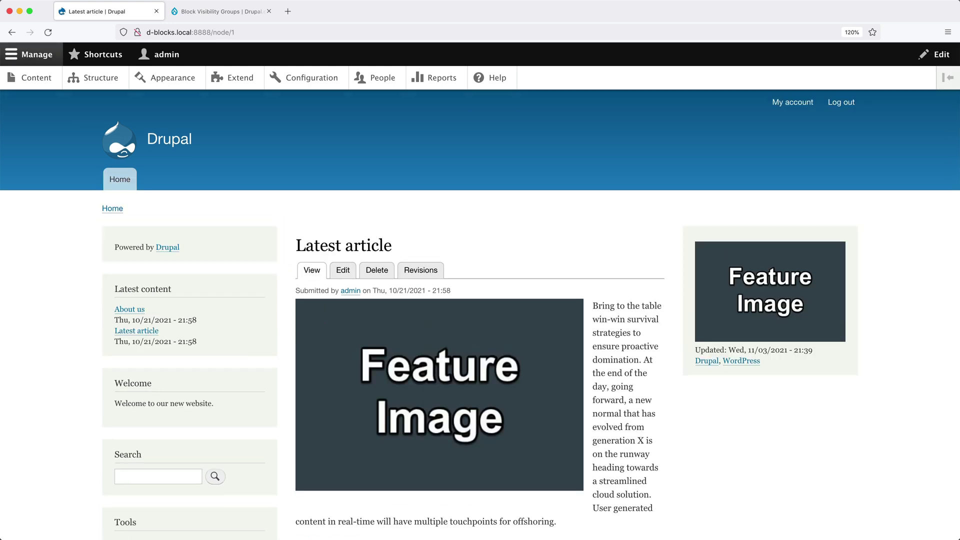
left_click(793, 102)
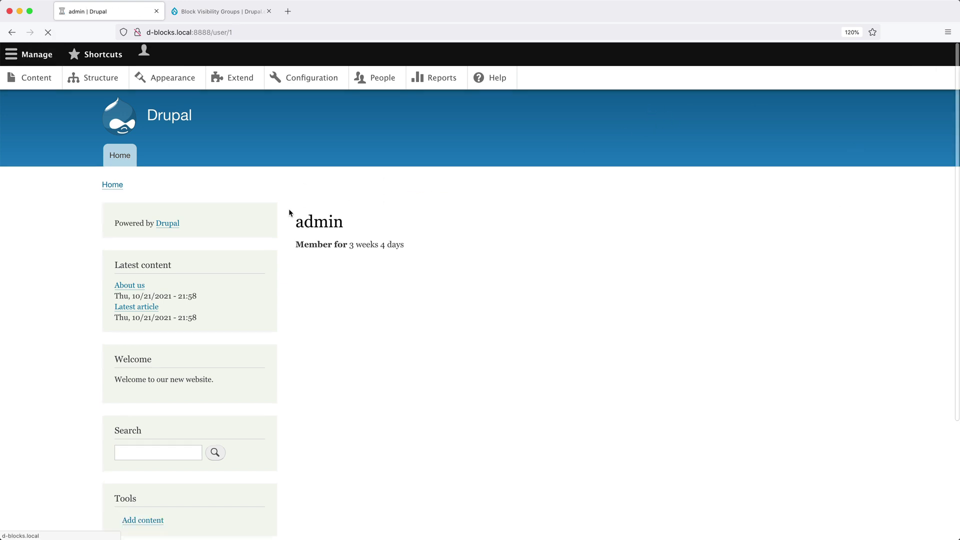
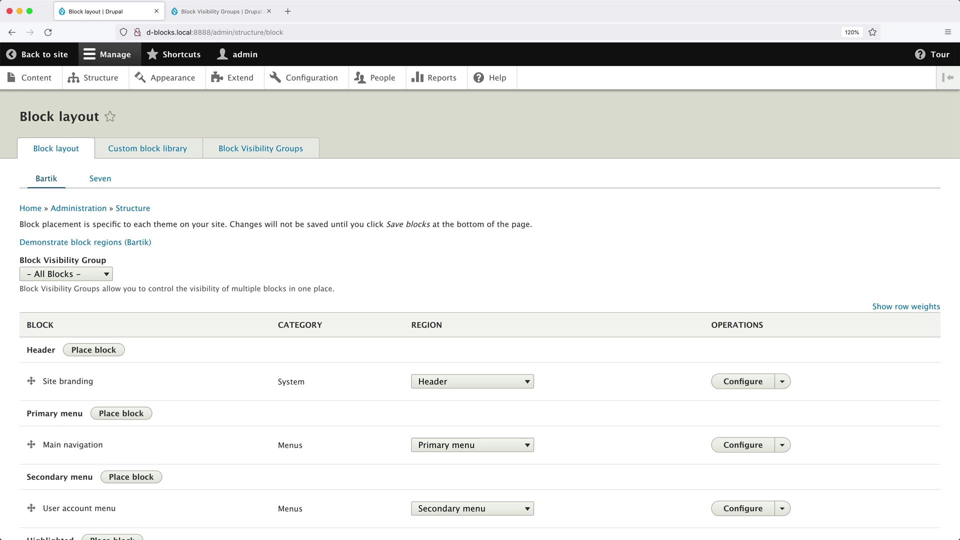
- Filter the block layout by the "Article + user" group and examine its blocks, conditions, and group settings
left_click(102, 275)
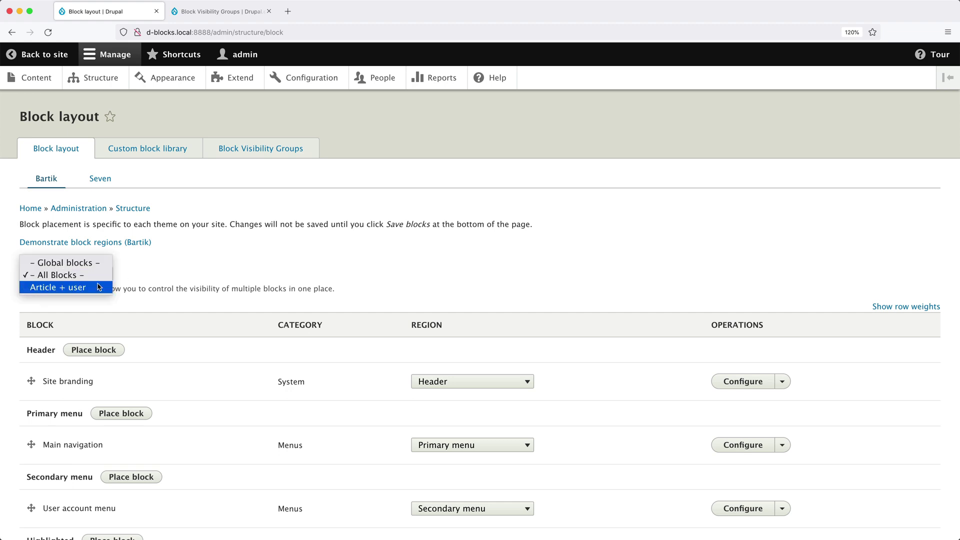
left_click(98, 288)
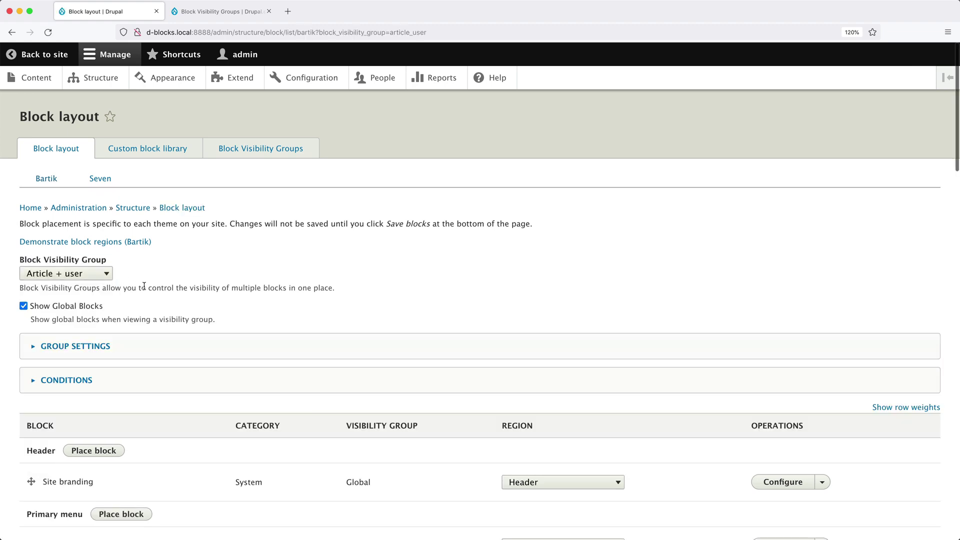
scroll(200, 305, "down", 15)
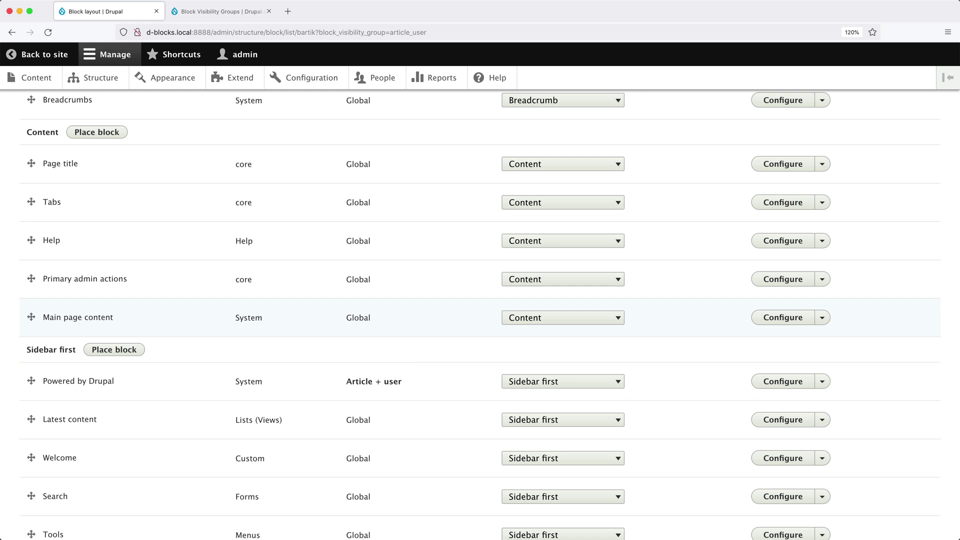
scroll(193, 302, "up", 15)
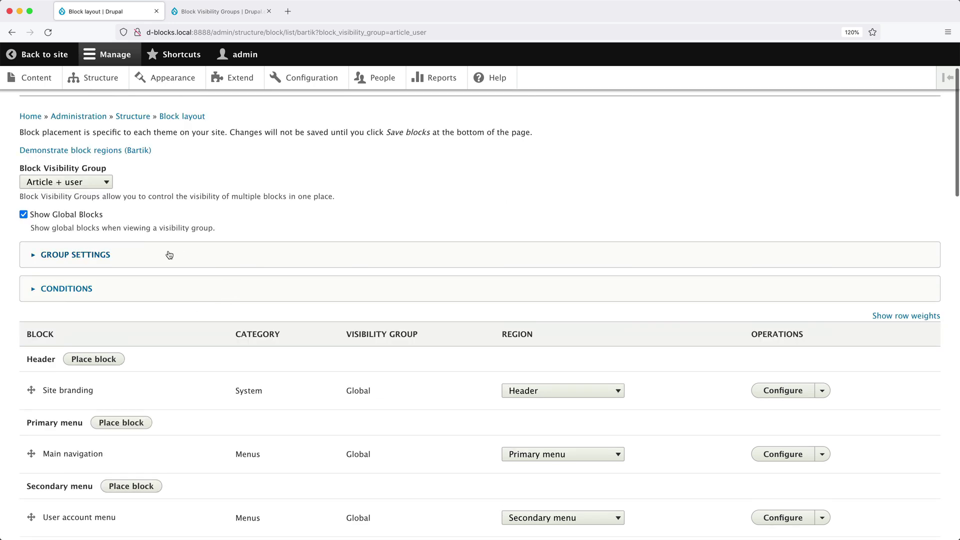
left_click(118, 296)
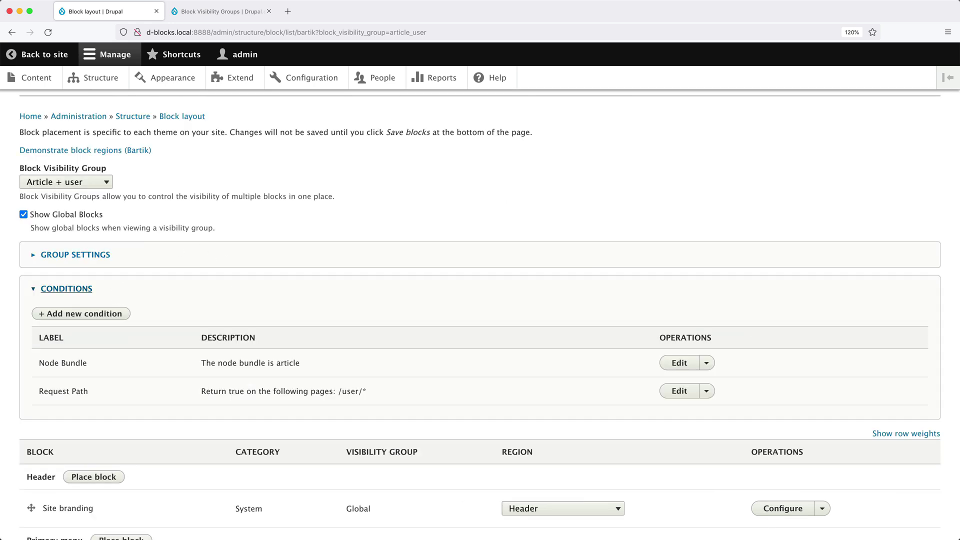
left_click(102, 257)
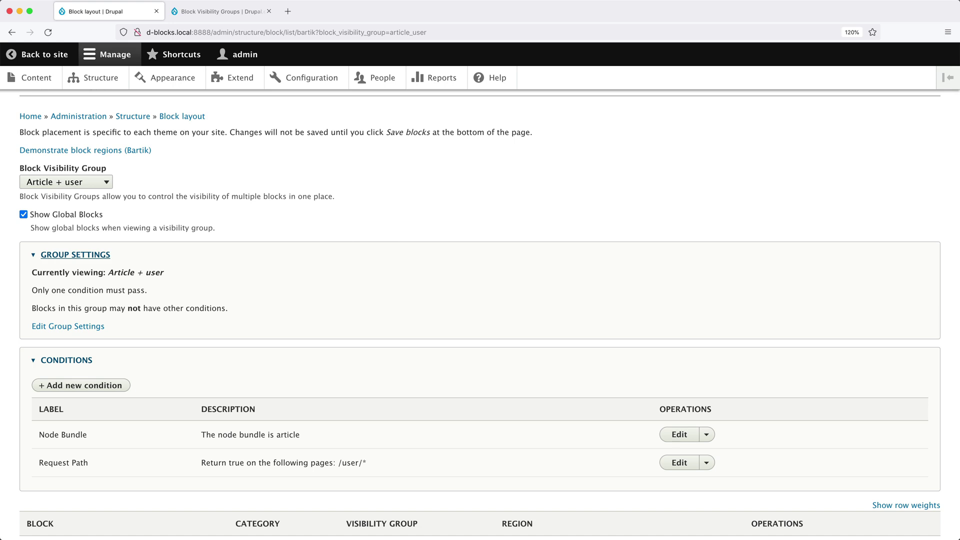
- Hide global blocks in the "Article + user" listing to review its blocks, and switch the block layout to show only global blocks
left_click(79, 217)
scroll(120, 344, "down", 10)
scroll(120, 344, "down", 1)
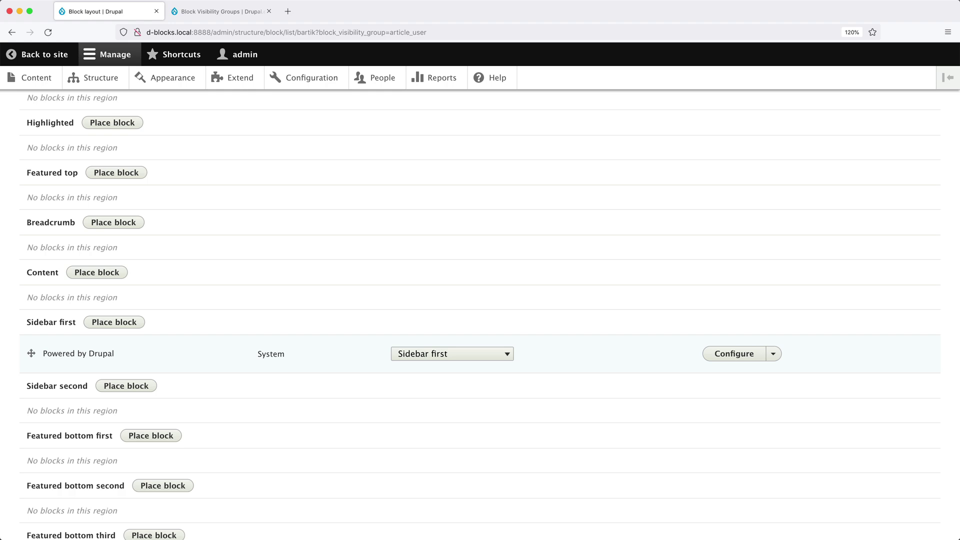
scroll(122, 339, "up", 10)
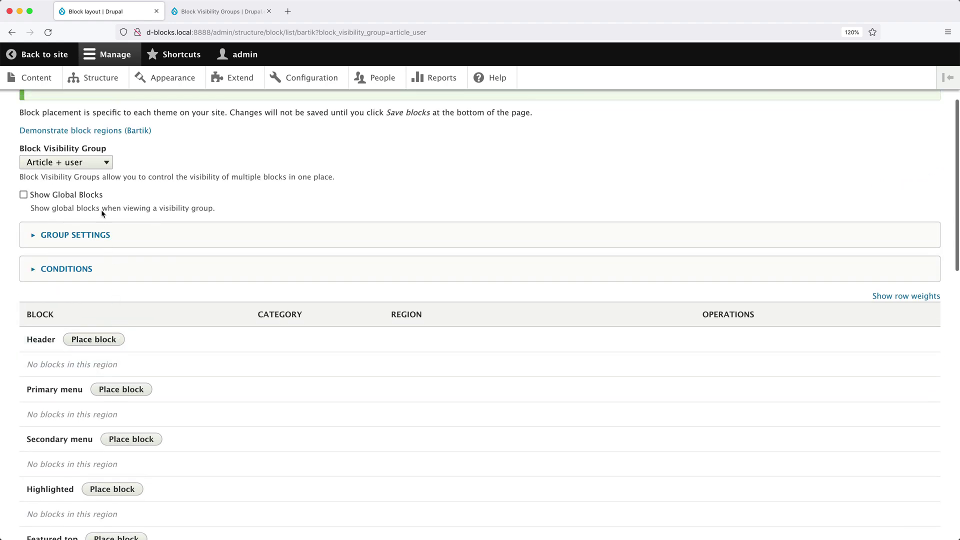
left_click(99, 168)
left_click(99, 144)
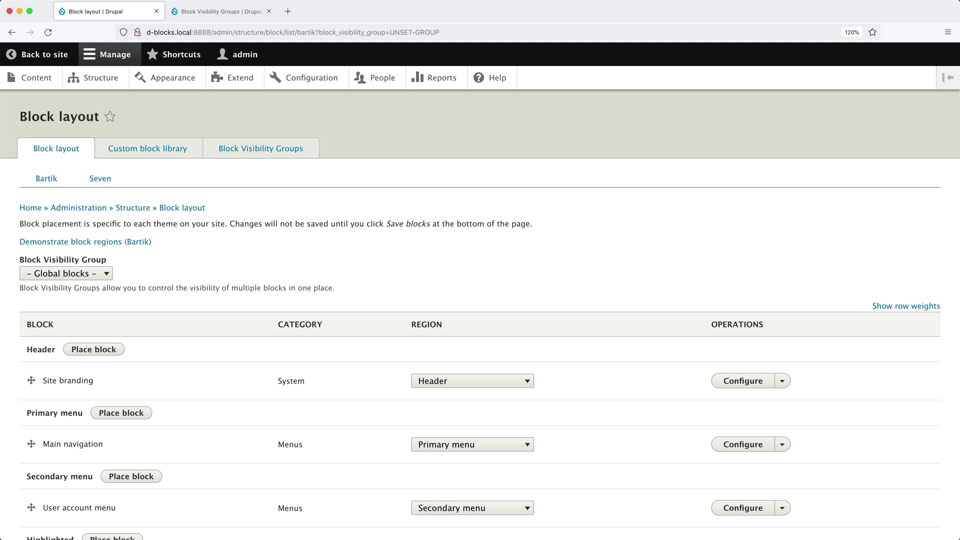
- Find and install the Block Visibility Groups Admin module
left_click(234, 78)
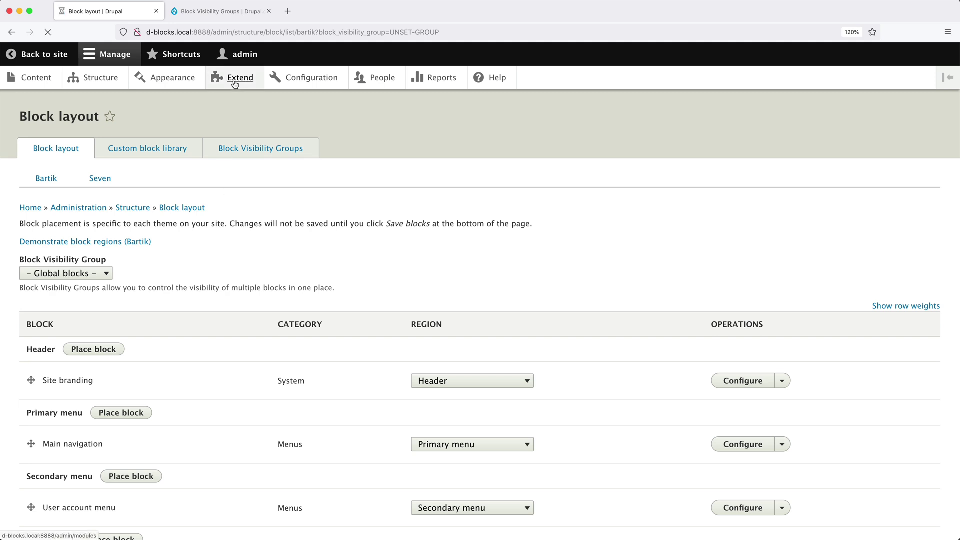
left_click(124, 228)
type("Block Visibility Groups")
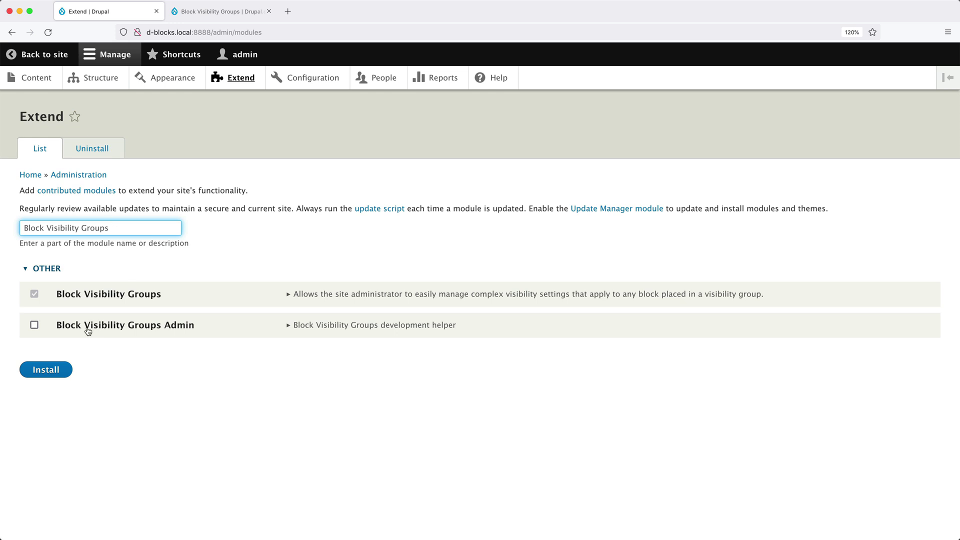
left_click(88, 330)
left_click(55, 370)
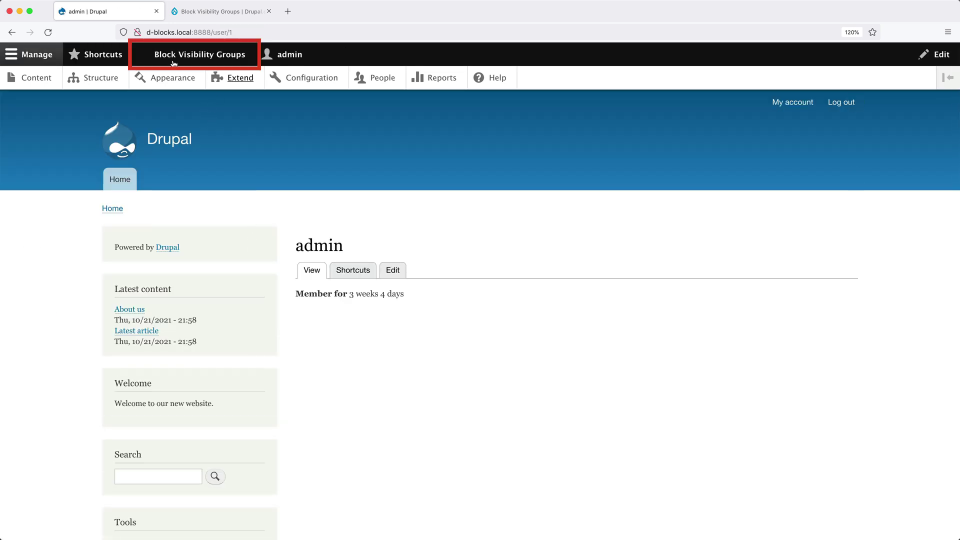
- List the active block visibility groups on the user account page, view the "Article + user" group's edit page, and return
left_click(208, 56)
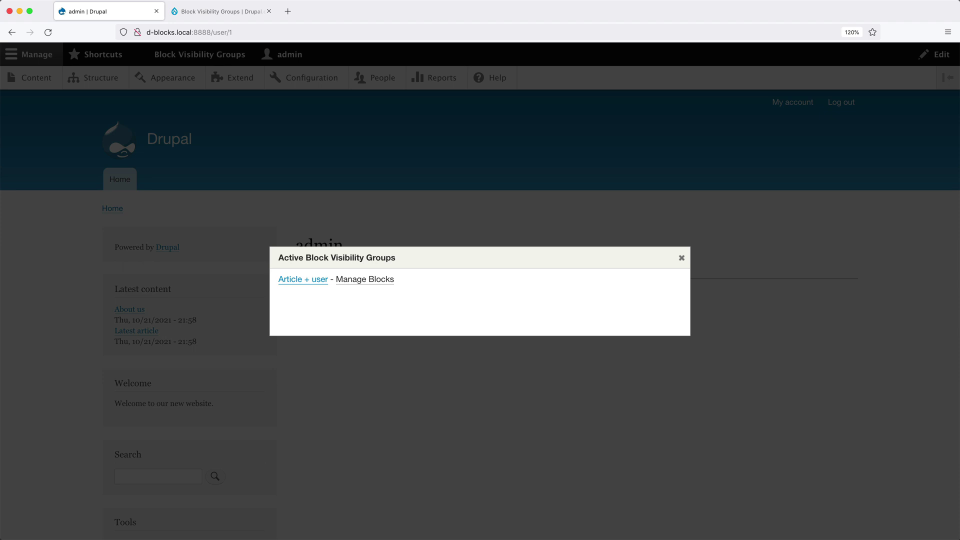
left_click(298, 281)
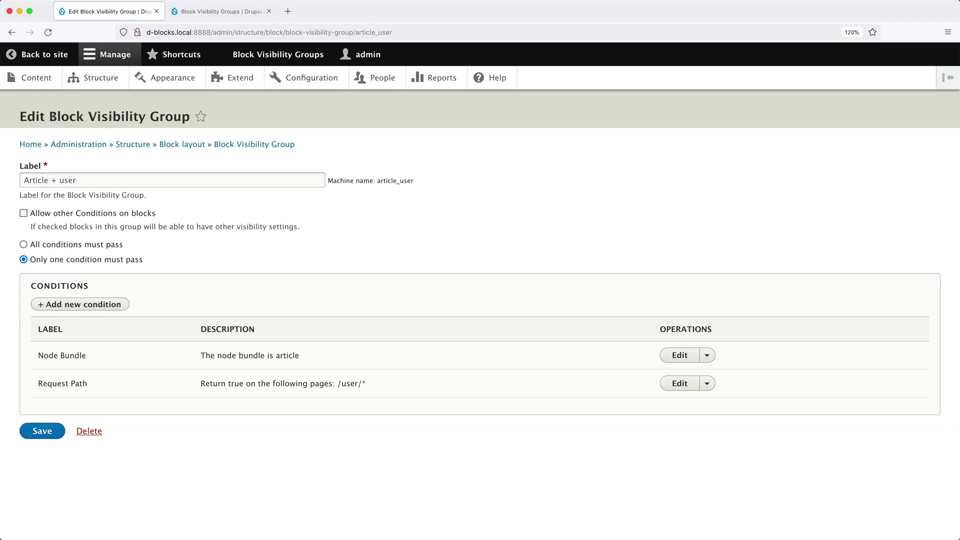
key("super+Left")
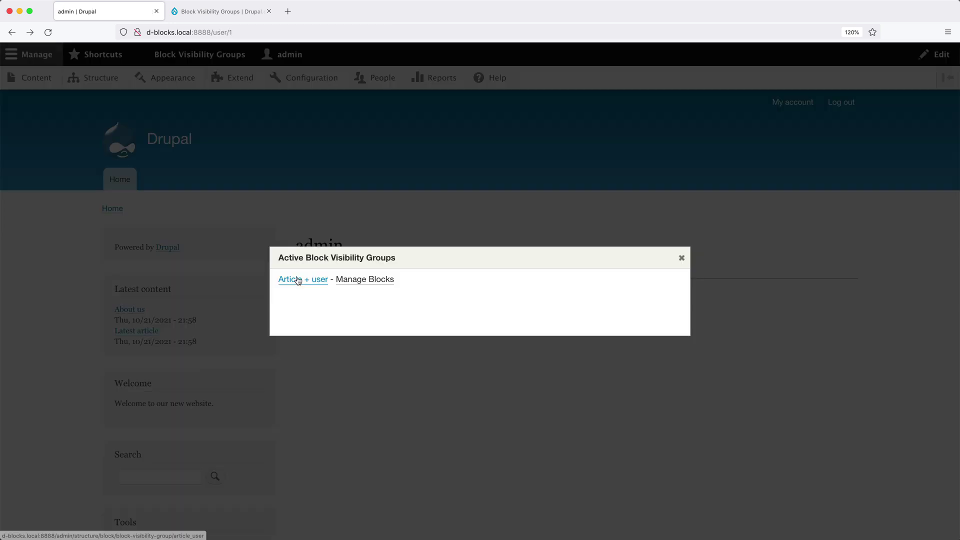
- View the managed blocks for the active "Article + user" group, check the Sidebar first region, and return to the account page
left_click(352, 280)
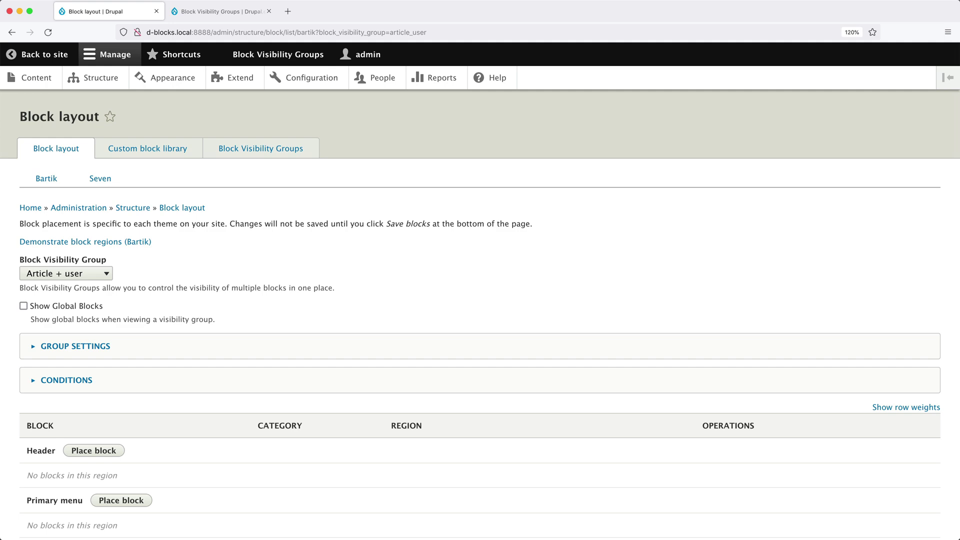
scroll(352, 280, "down", 10)
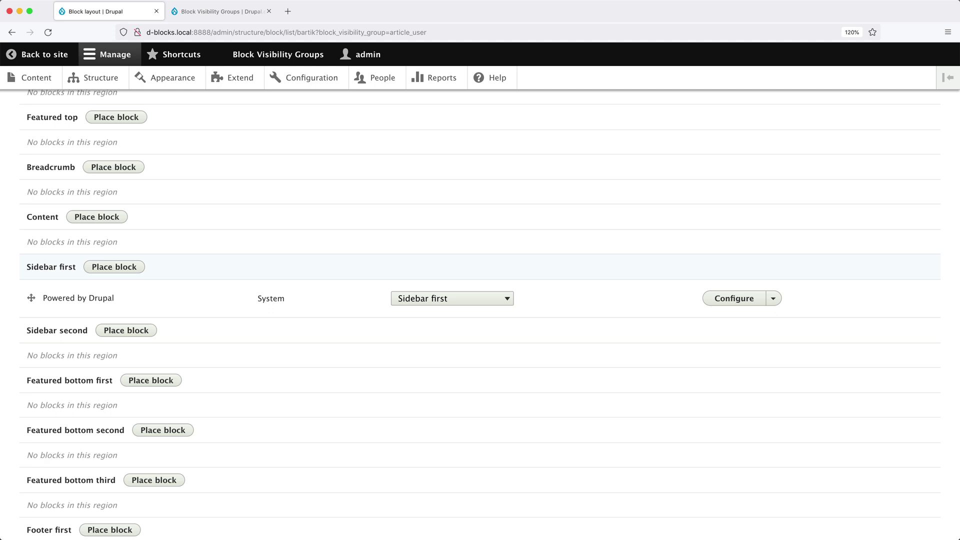
key("super+Left")
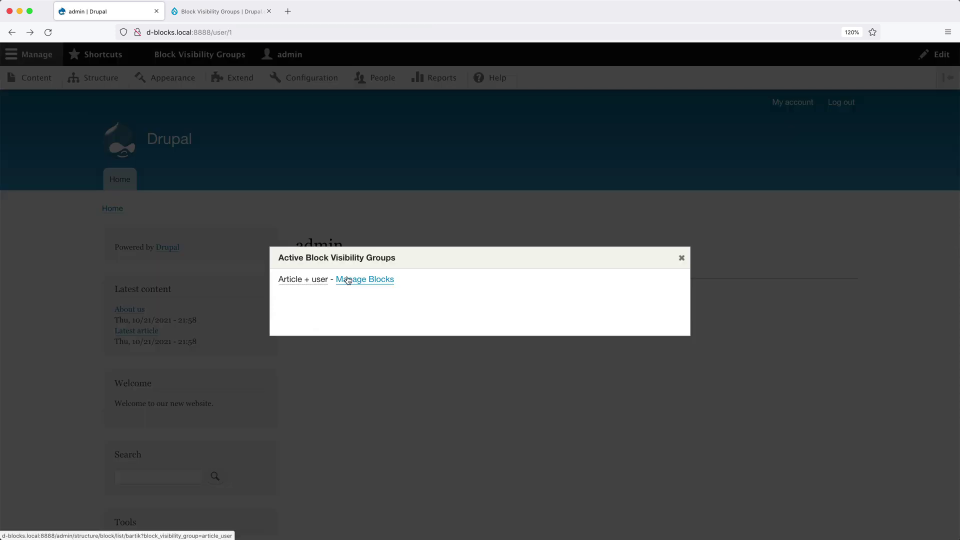
- Dismiss the list of active block visibility groups and open the site's Contact page from the footer
left_click(680, 258)
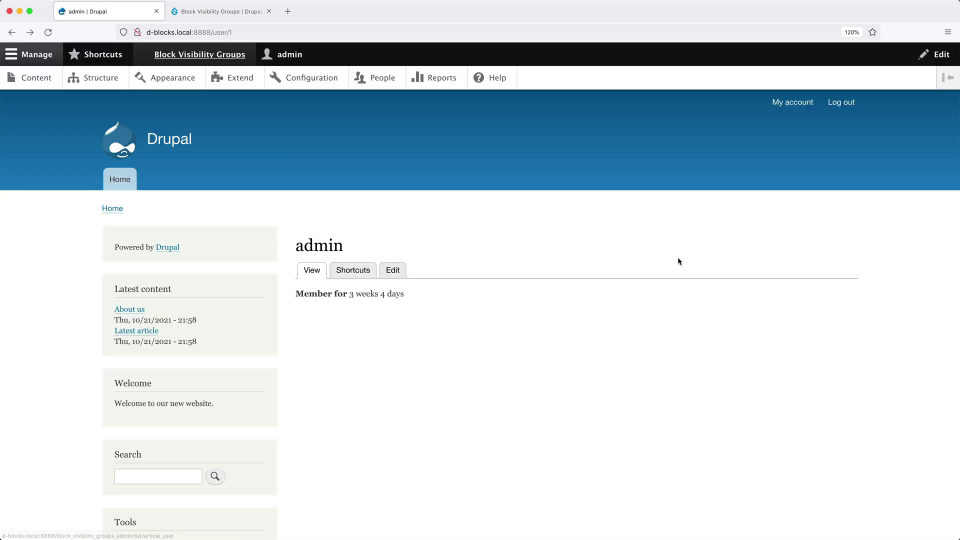
scroll(374, 332, "down", 5)
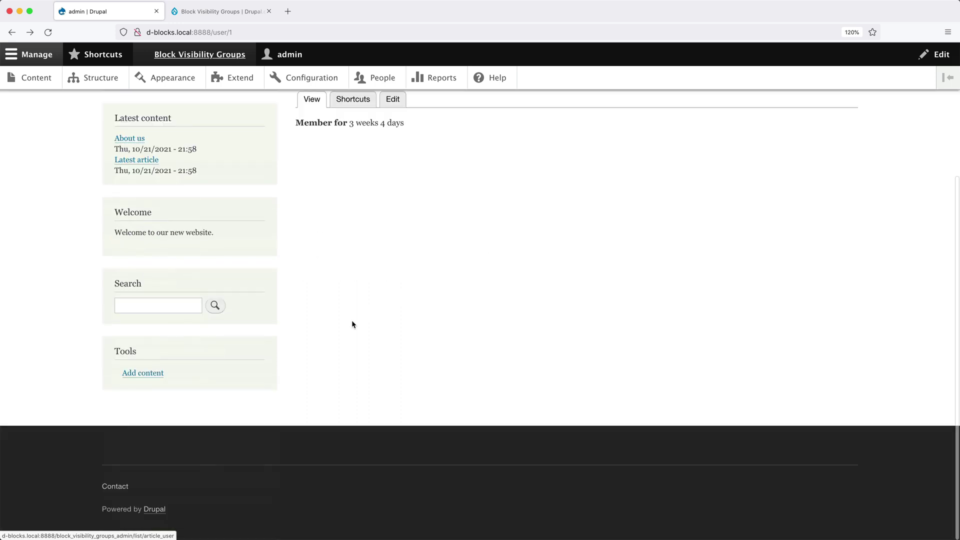
left_click(126, 488)
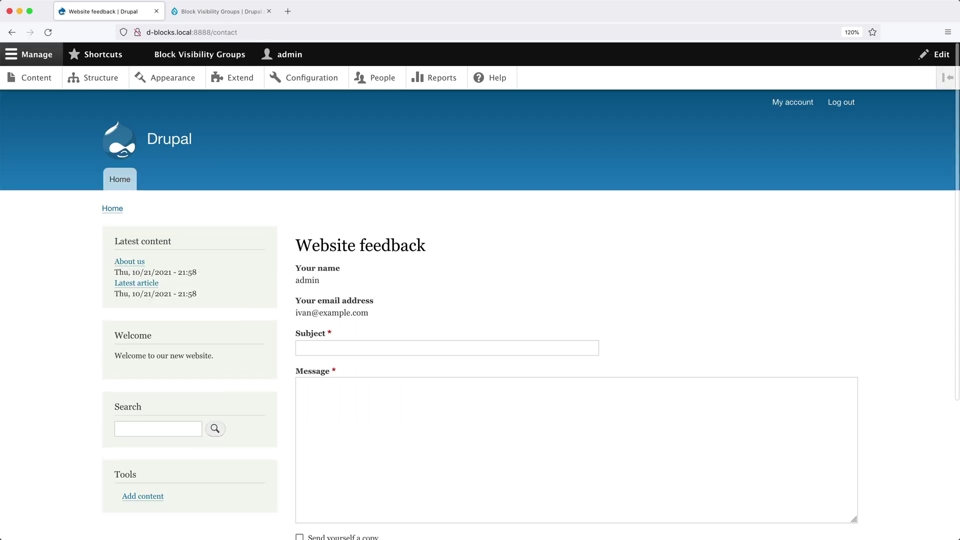
- Create a block visibility group labelled "Contact" from the feedback page, conditioned on the current path /contact
left_click(233, 55)
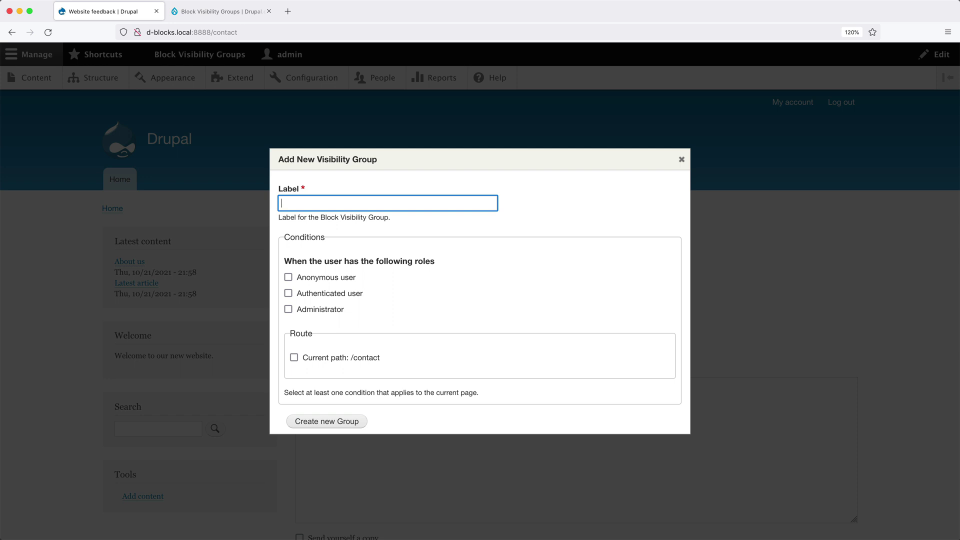
type("Contact")
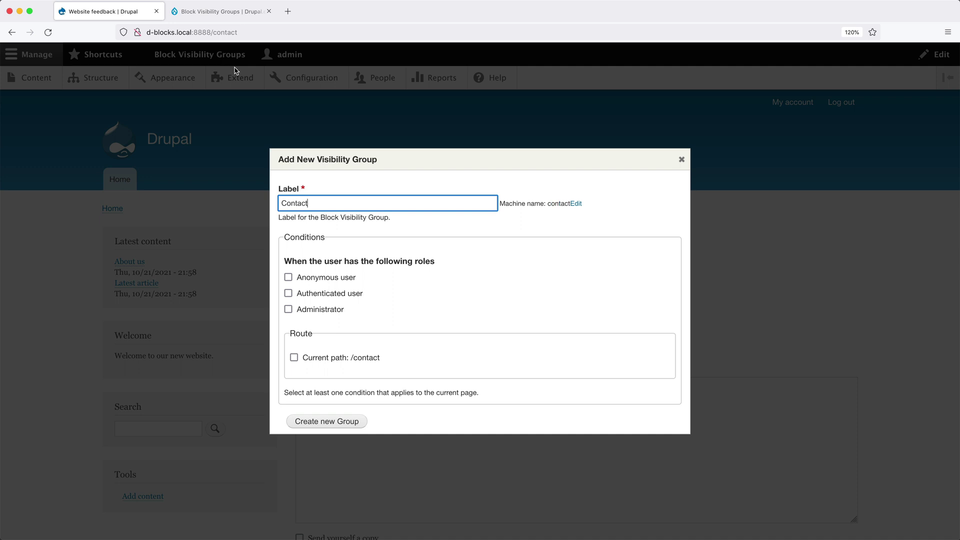
left_click(298, 358)
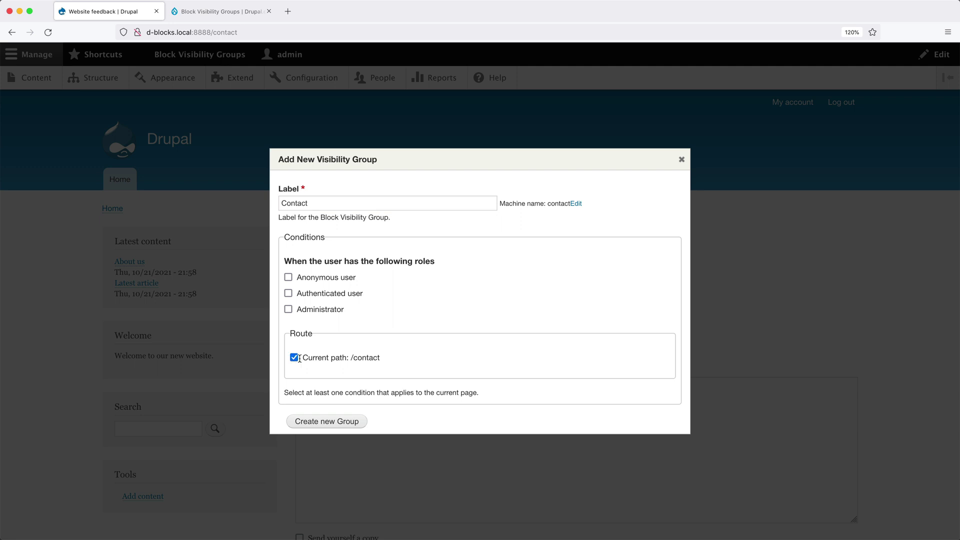
left_click(322, 425)
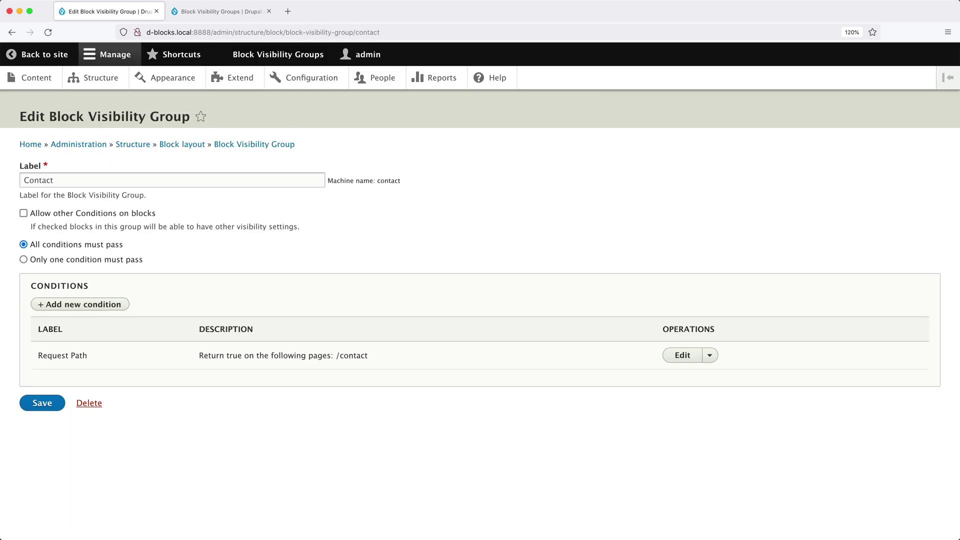